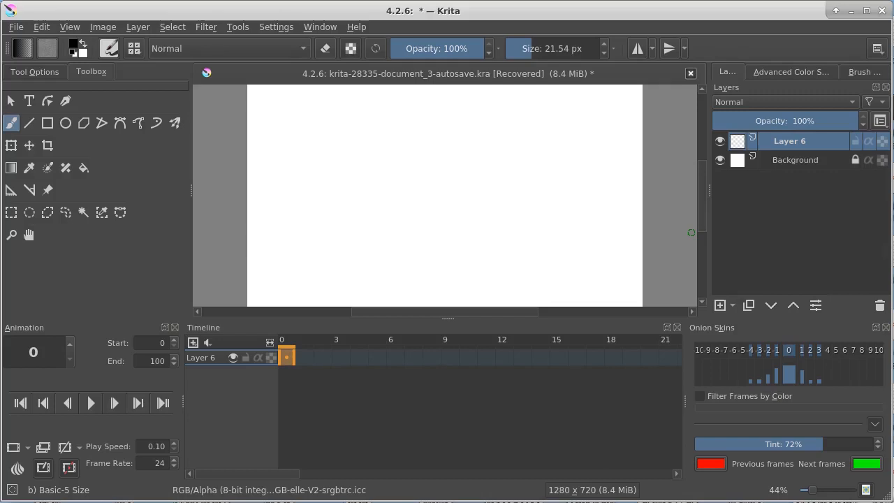
- Switch to Kdenlive and import sub.png from the Desktop folder into the project bin
key(alt+Tab)
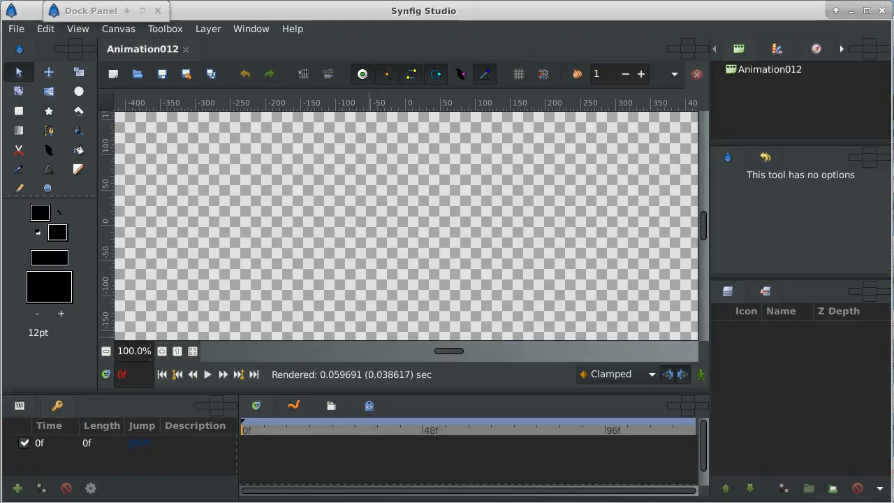
key(alt+Tab)
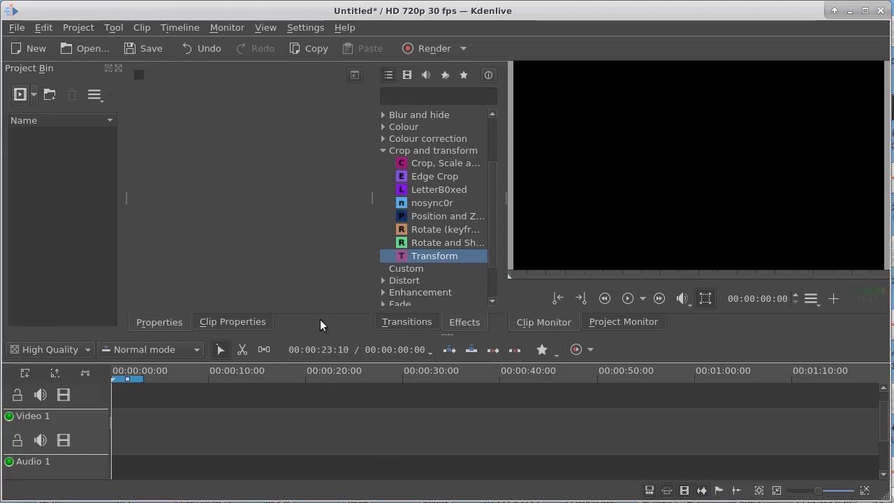
click(33, 92)
click(36, 116)
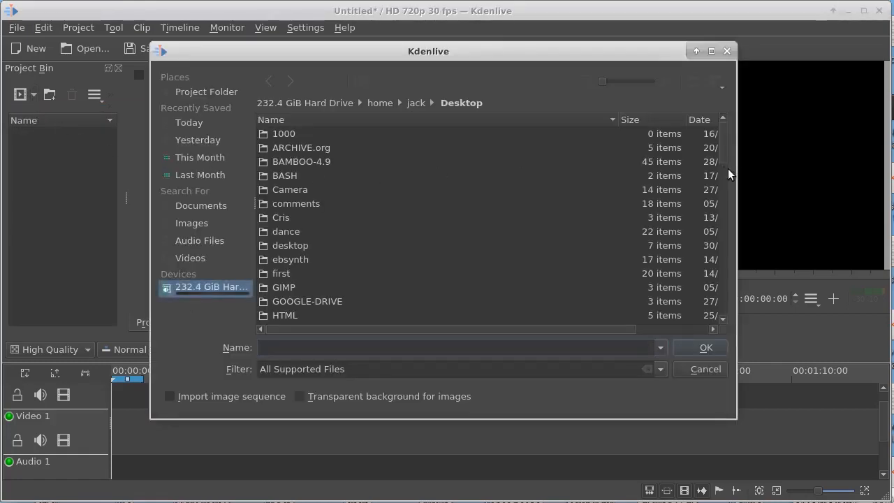
drag(721, 155, 720, 313)
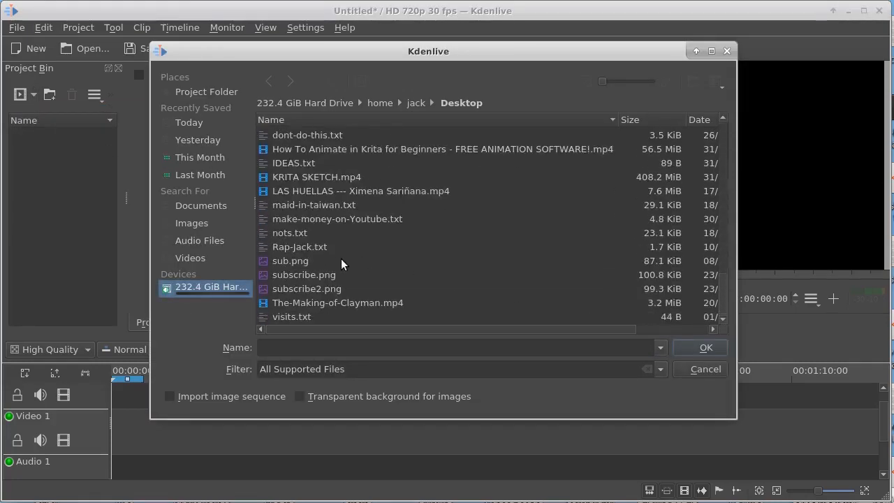
click(304, 261)
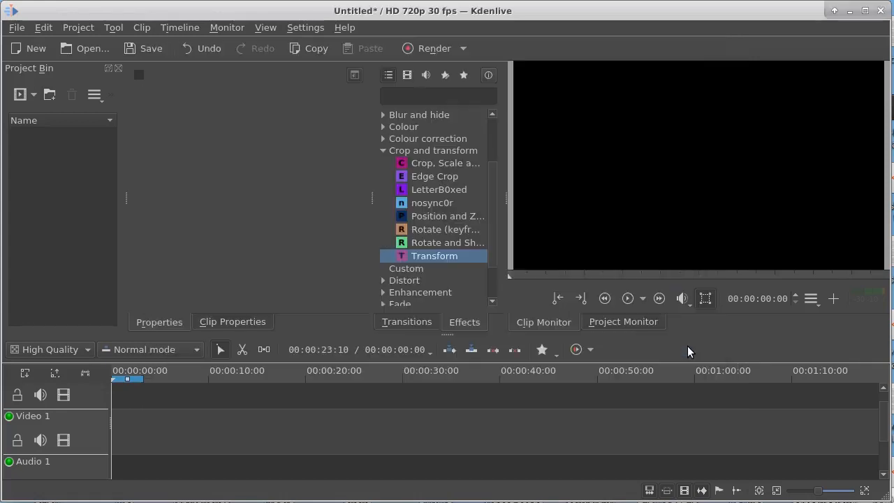
click(701, 347)
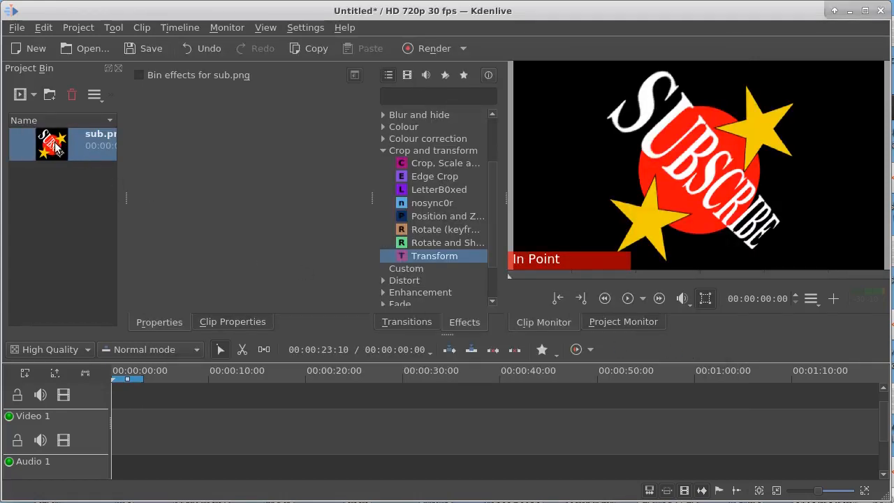
- Place sub.png at the start of the Video 1 track and extend the clip to about 30 seconds
drag(56, 147, 116, 418)
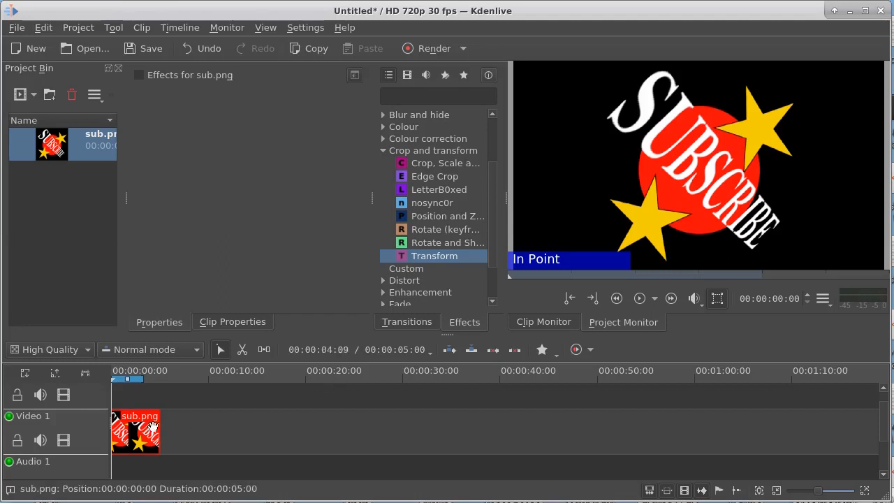
drag(160, 424, 405, 420)
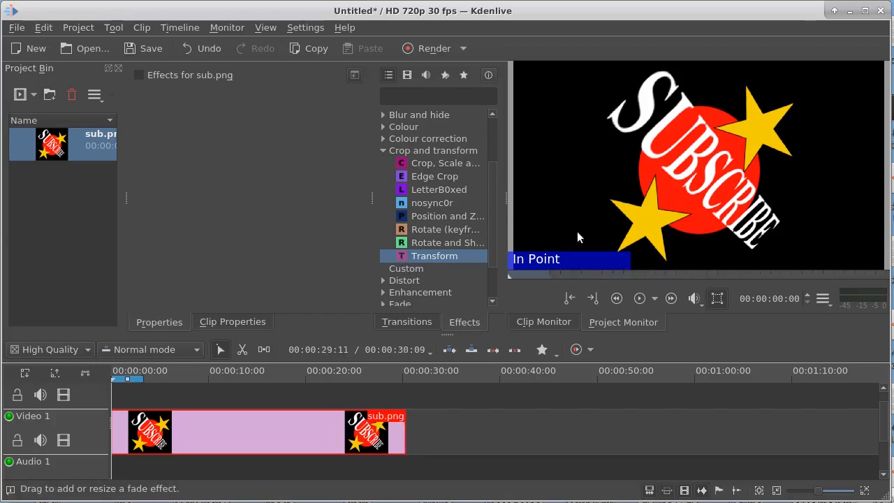
- Add the Transform effect to the clip, shrink the image to about 27% and place it near the frame's lower-left corner at about X 13, Y 507
double_click(401, 253)
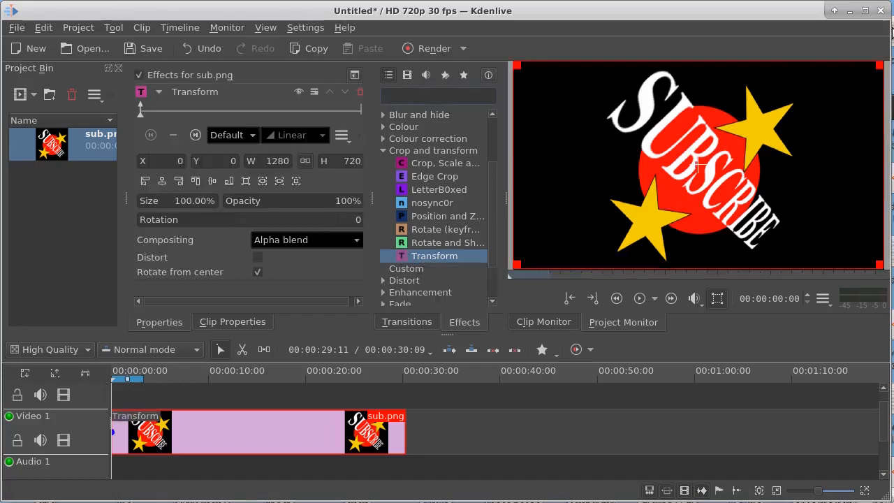
drag(877, 67, 675, 215)
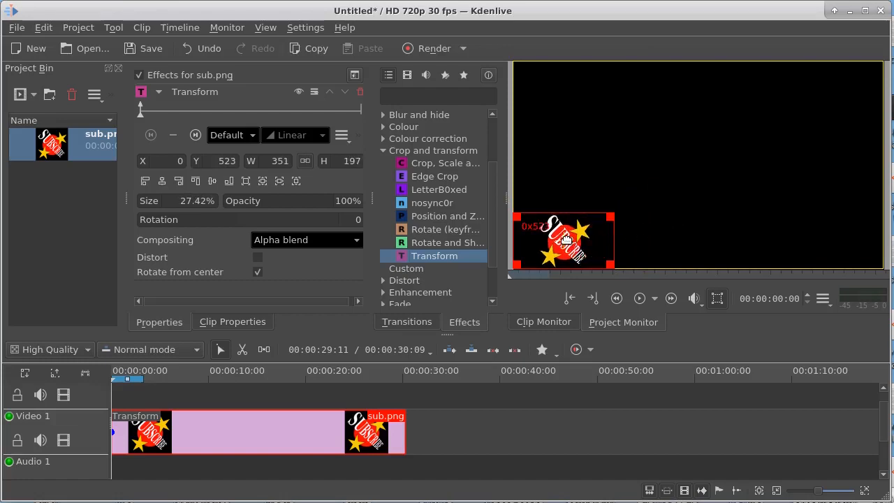
drag(566, 240, 569, 235)
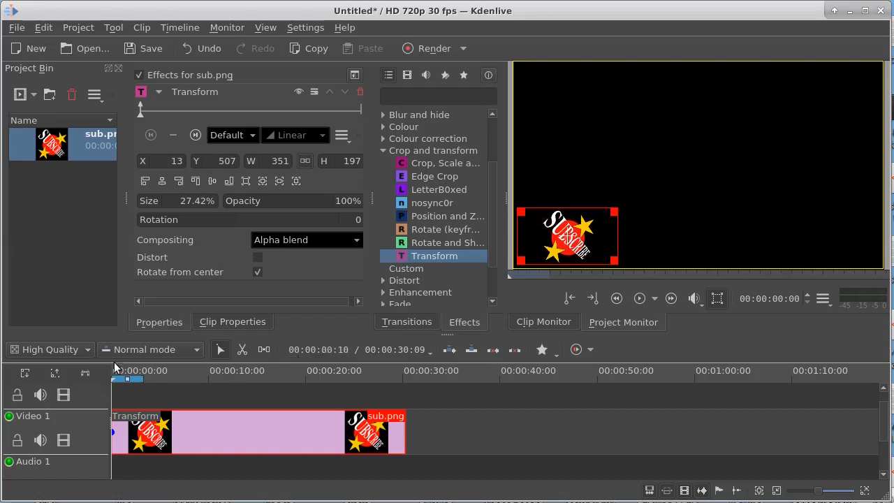
- Add a Transform keyframe at the end of the clip with the image moved to the frame's upper-right corner, about X 912, Y 15
click(196, 137)
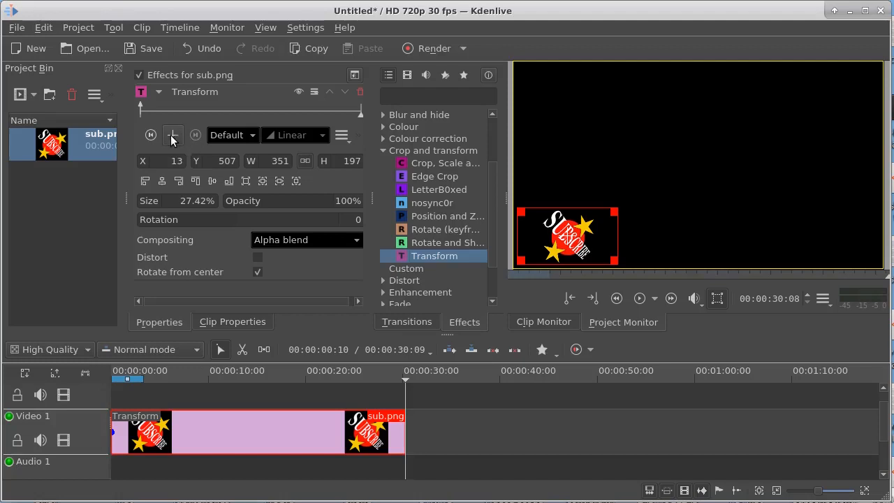
click(173, 136)
drag(571, 235, 832, 92)
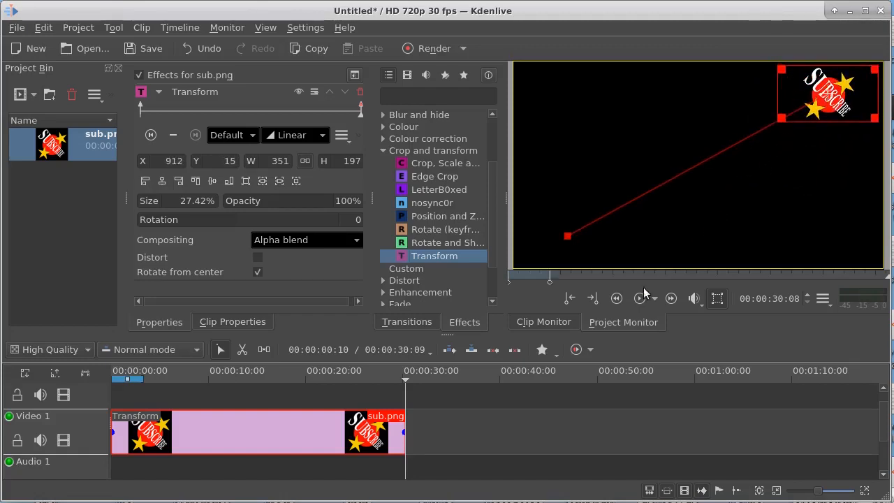
- Return to the start of the timeline and play the first seconds to check the image's diagonal motion
click(617, 299)
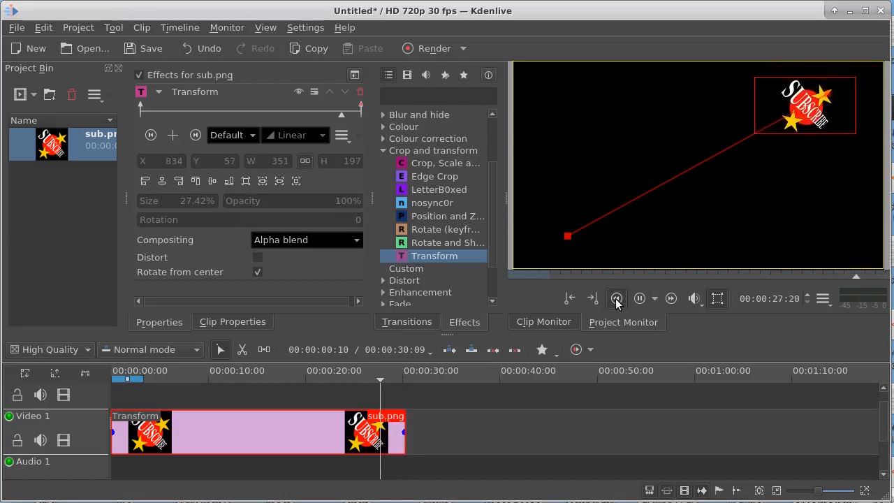
click(642, 300)
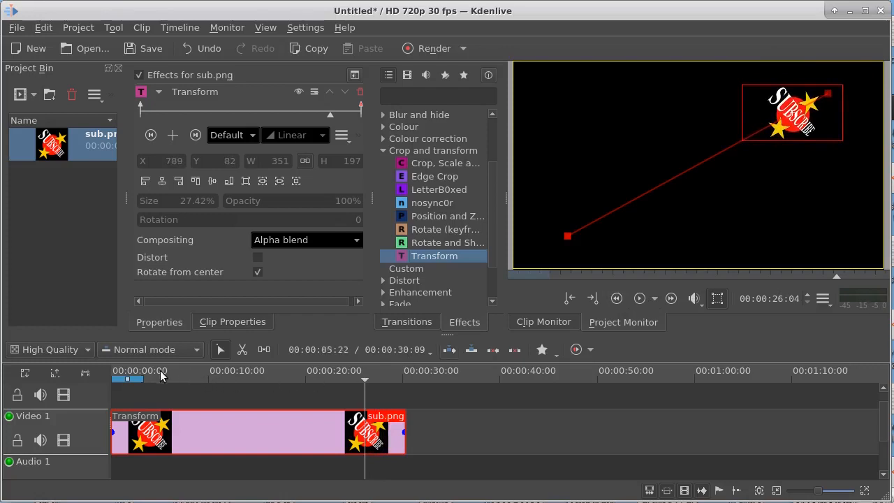
click(113, 376)
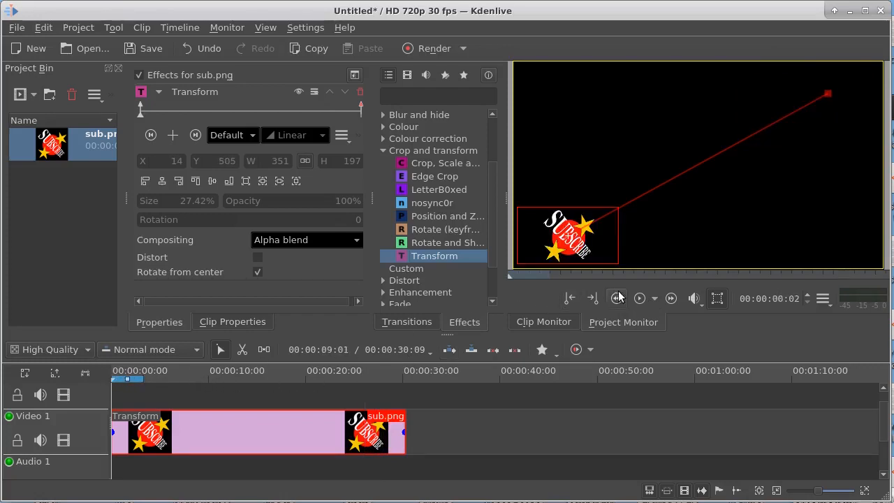
click(640, 299)
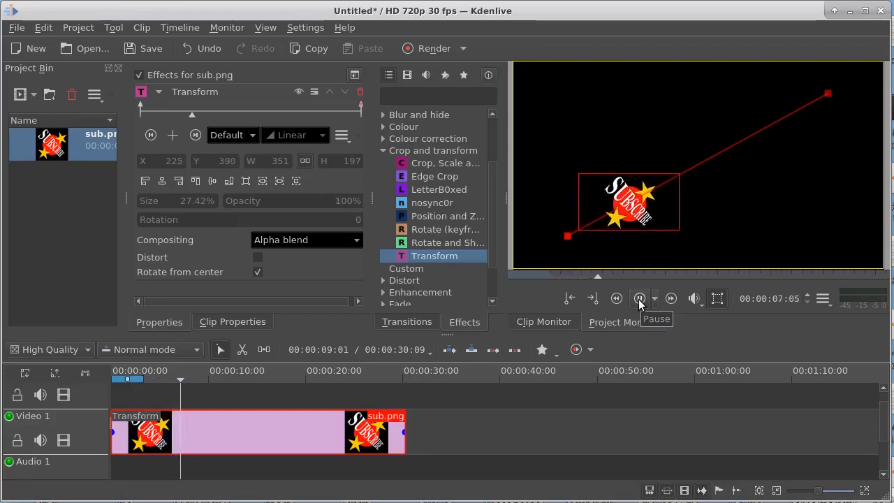
click(639, 300)
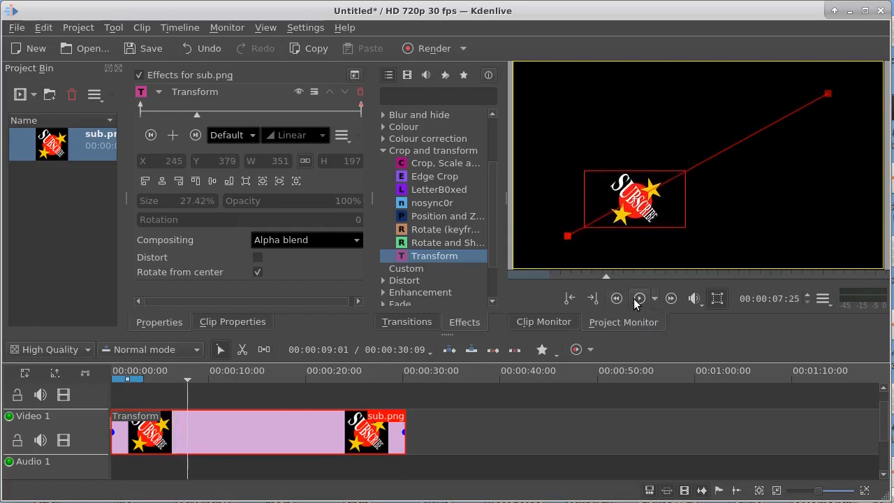
- Add a Transform keyframe at about 5 seconds with the image moved to mid-height, directly above its starting position
click(177, 110)
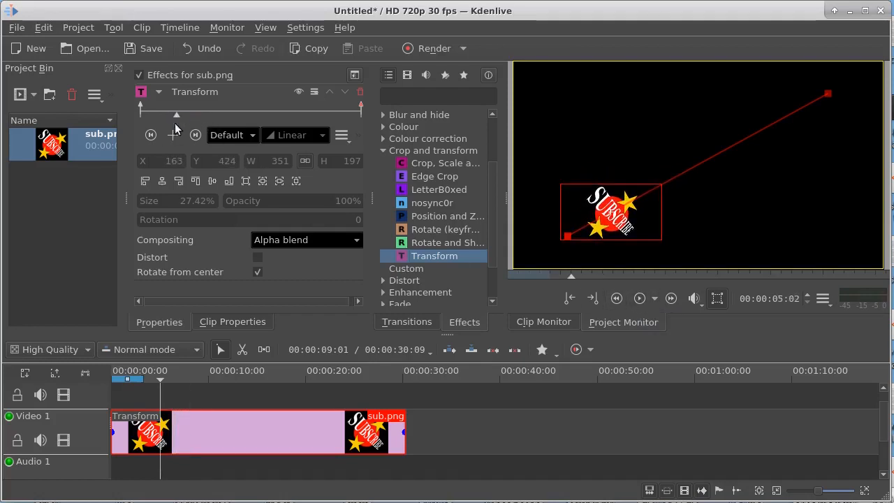
click(174, 135)
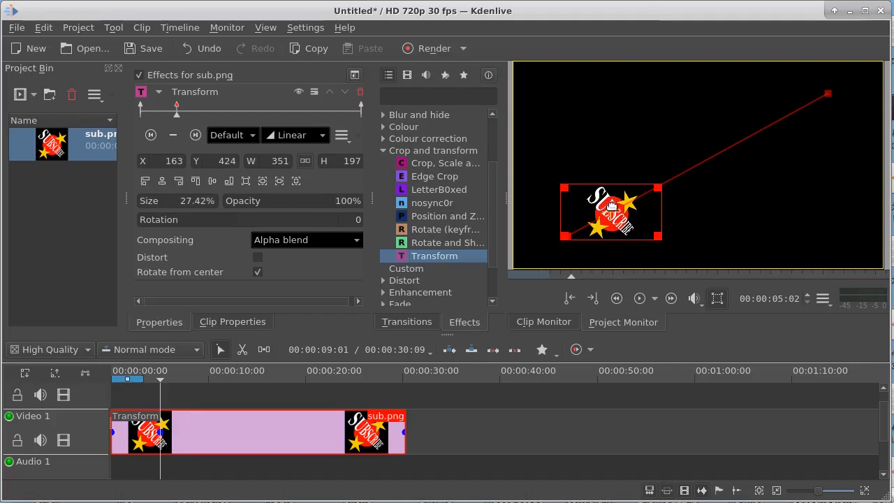
drag(605, 202, 561, 149)
- Add a Transform keyframe at about 10 seconds with the image moved down and inward to about X 375, Y 369
click(212, 106)
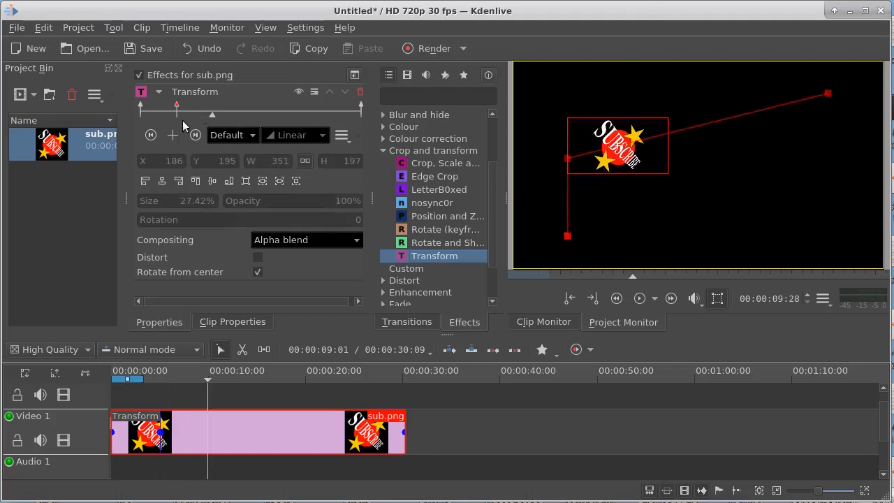
click(173, 134)
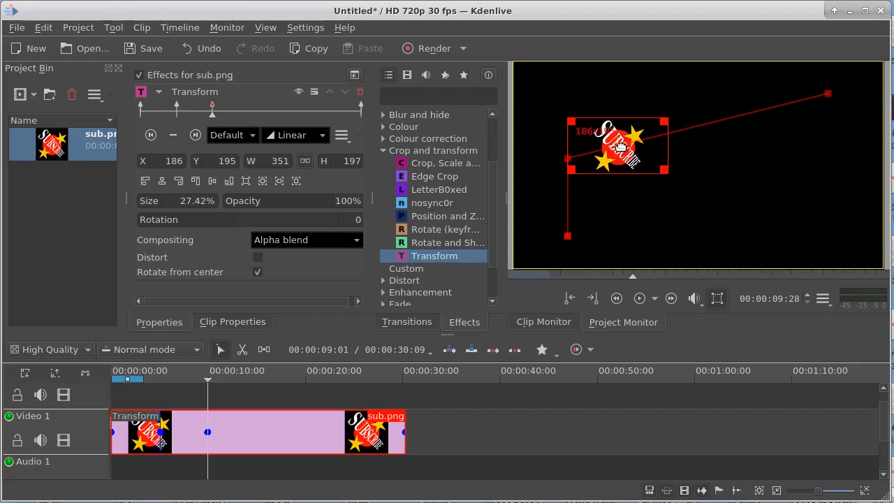
drag(621, 145, 675, 194)
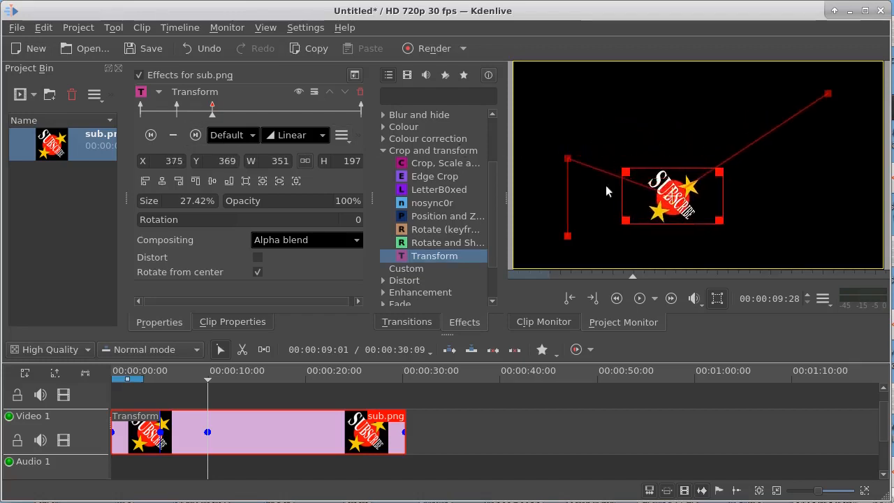
- Add a Transform keyframe at about 16 seconds, moving the image to about X 474, Y 34 and enlarging it to about 48%
click(258, 110)
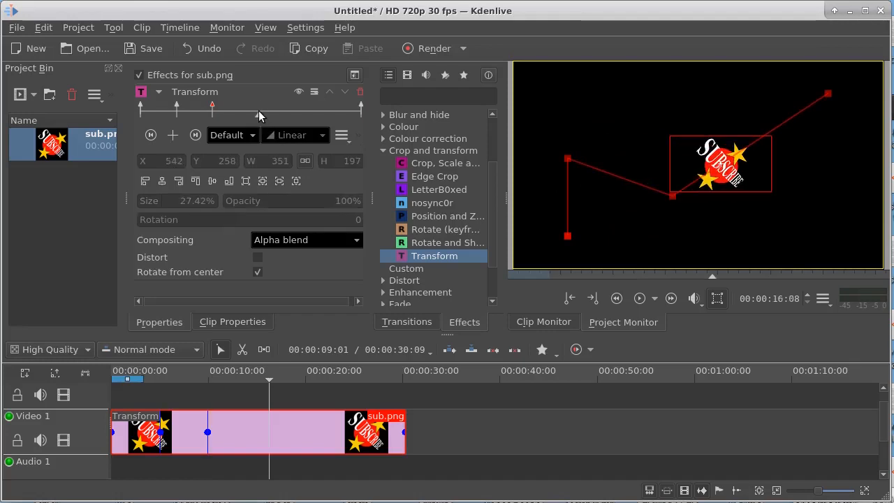
click(173, 135)
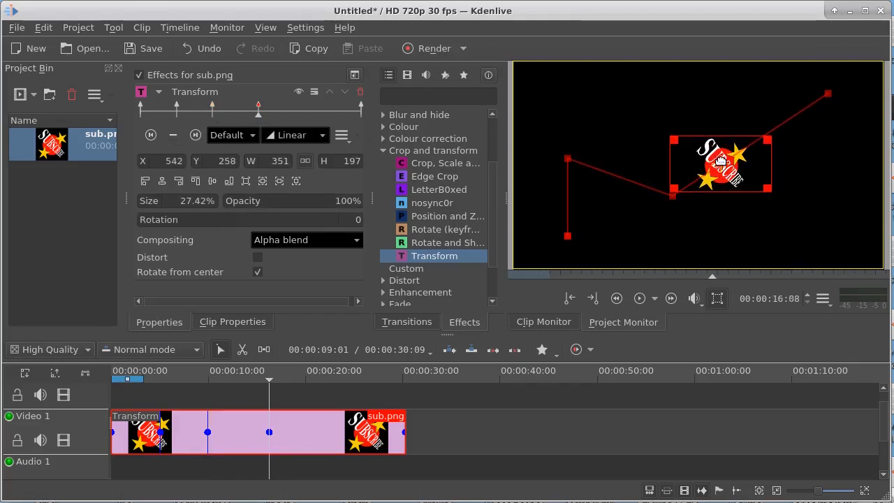
drag(720, 161, 699, 95)
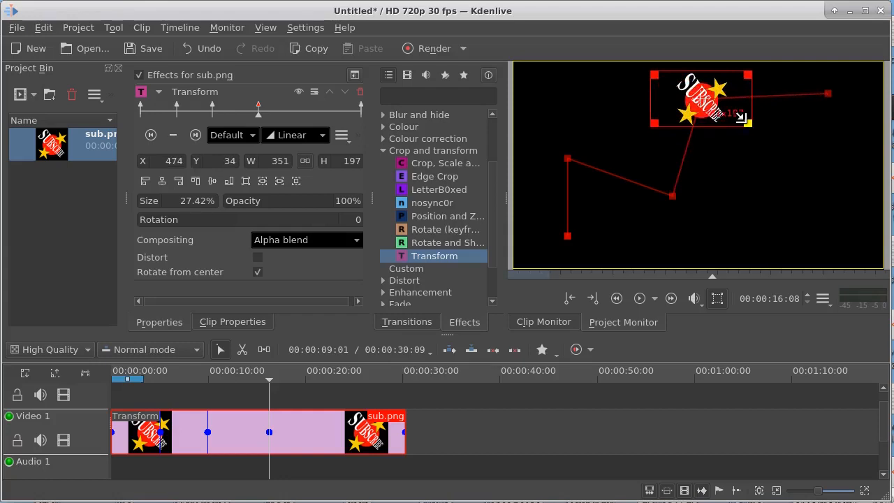
drag(741, 117, 826, 270)
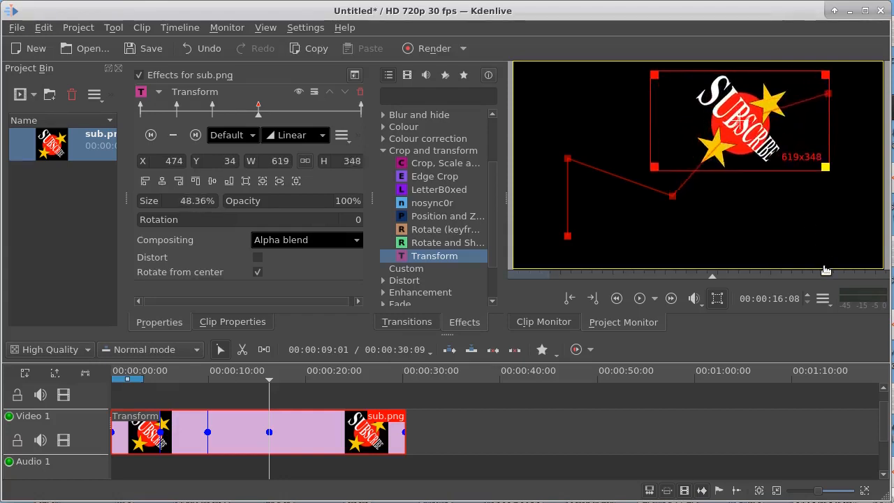
- Return to the start of the timeline and play the animation to check the full motion path
click(122, 378)
drag(121, 383, 95, 380)
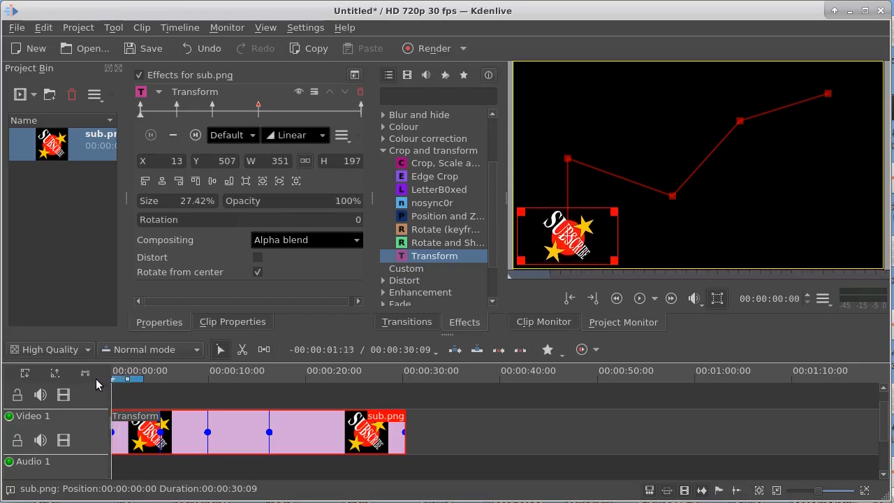
click(639, 299)
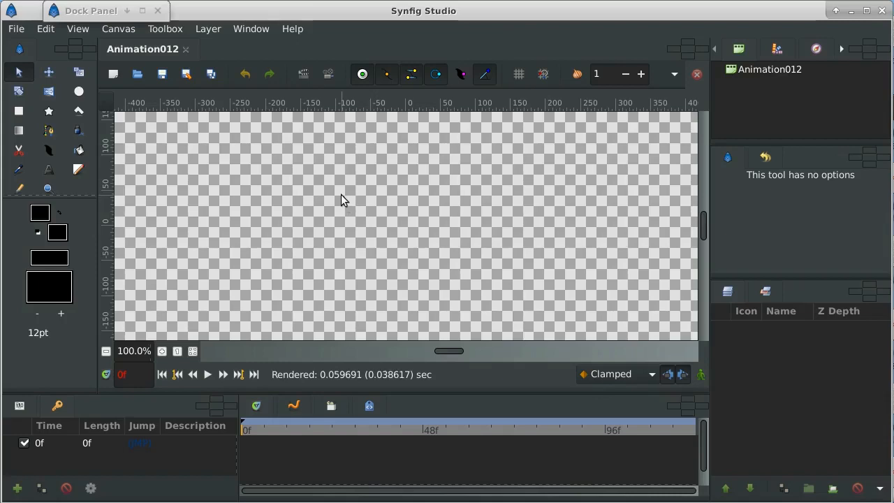
- Switch to Synfig Studio, import sub.png from the Desktop folder into the Animation012 canvas and activate the Transform tool
click(17, 29)
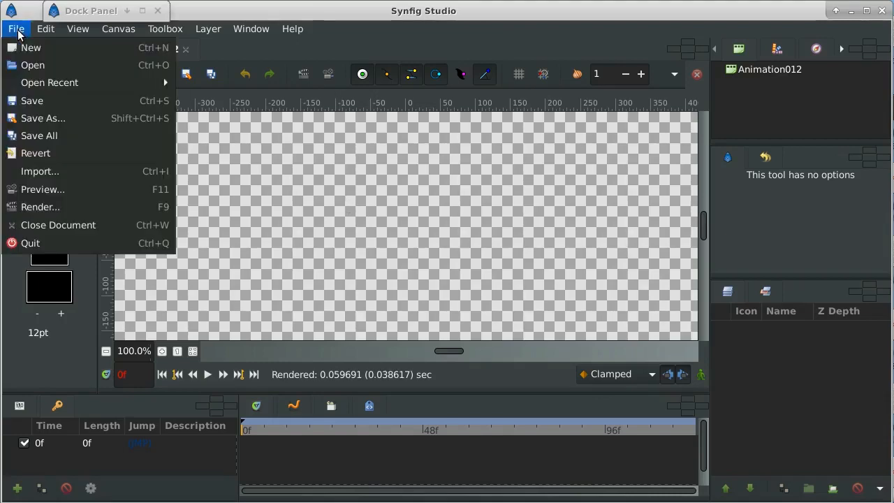
click(32, 170)
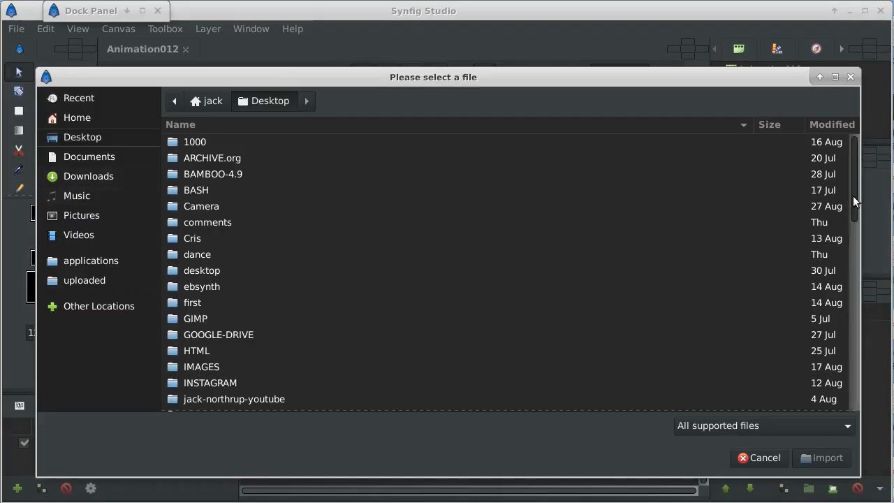
drag(853, 195, 827, 404)
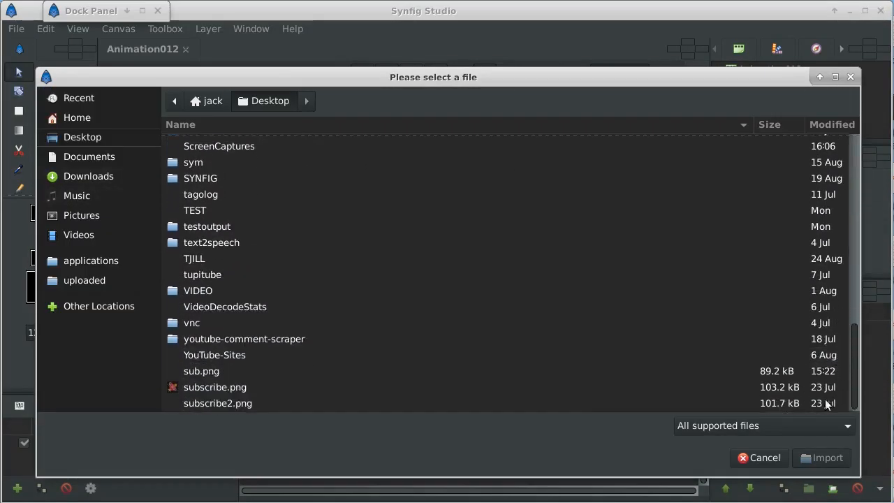
click(200, 375)
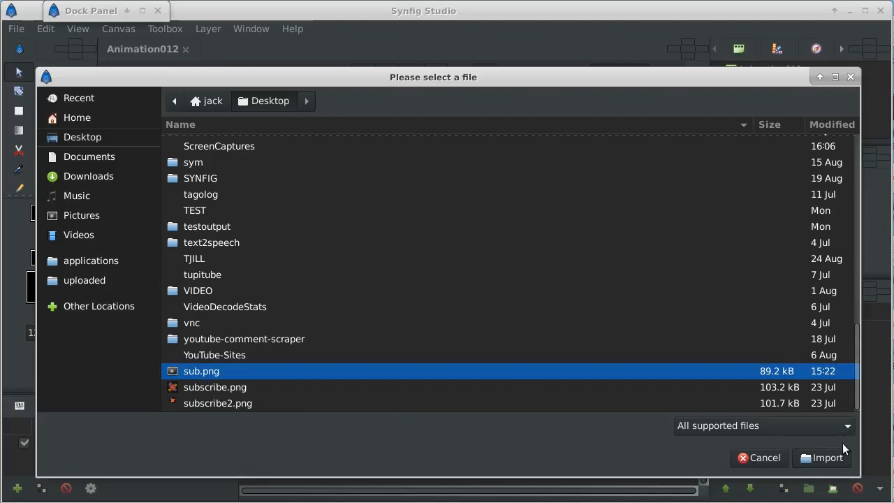
click(824, 457)
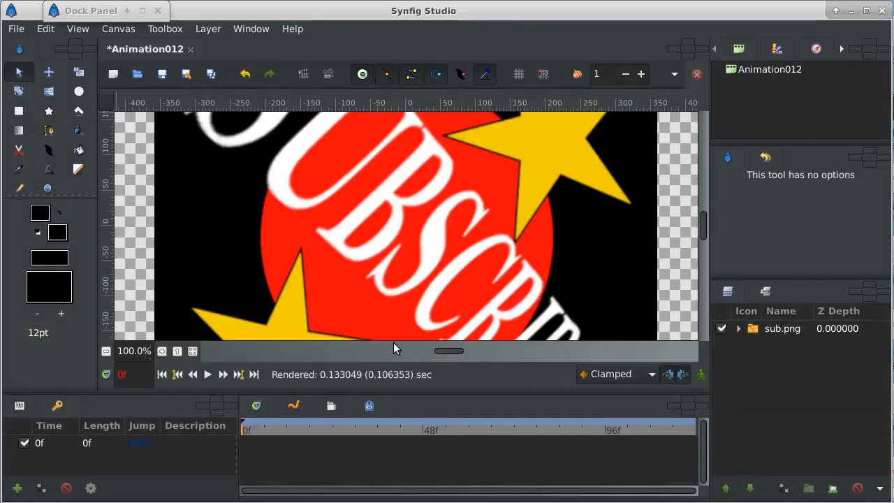
click(20, 73)
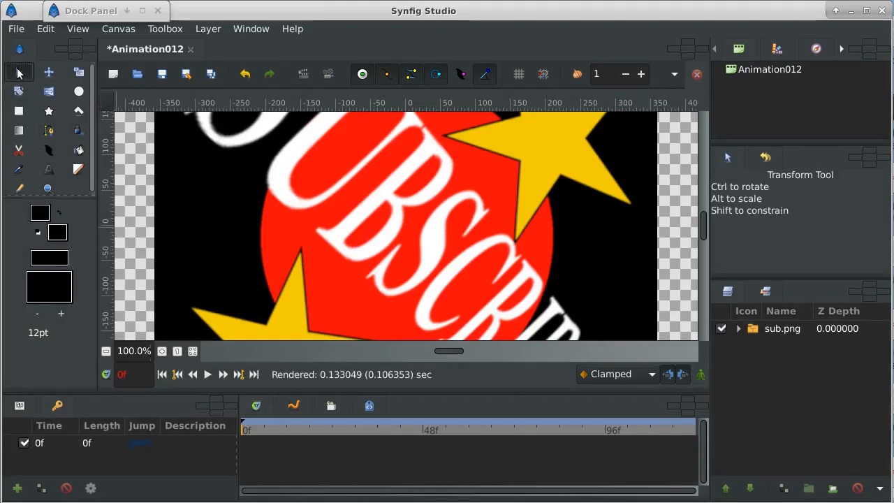
- Scale the sub.png layer down to a small square and move it to the canvas's lower-left corner, about X -355, Y -117
click(460, 175)
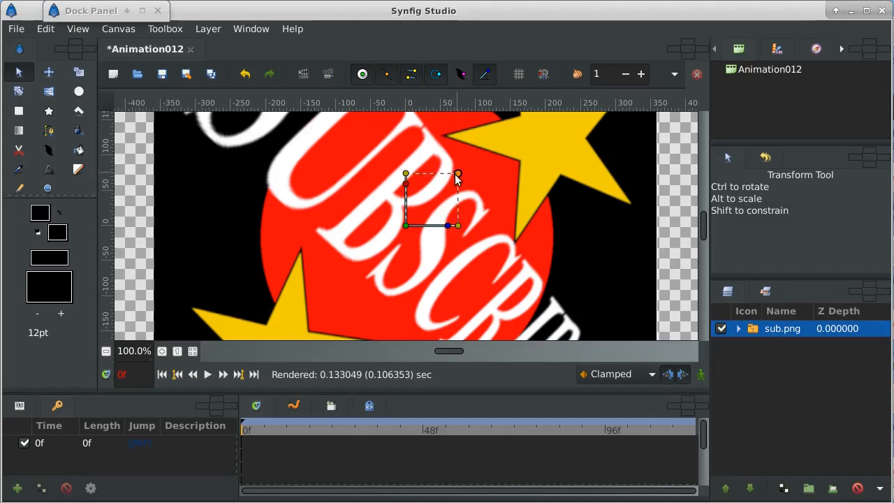
drag(455, 179, 420, 211)
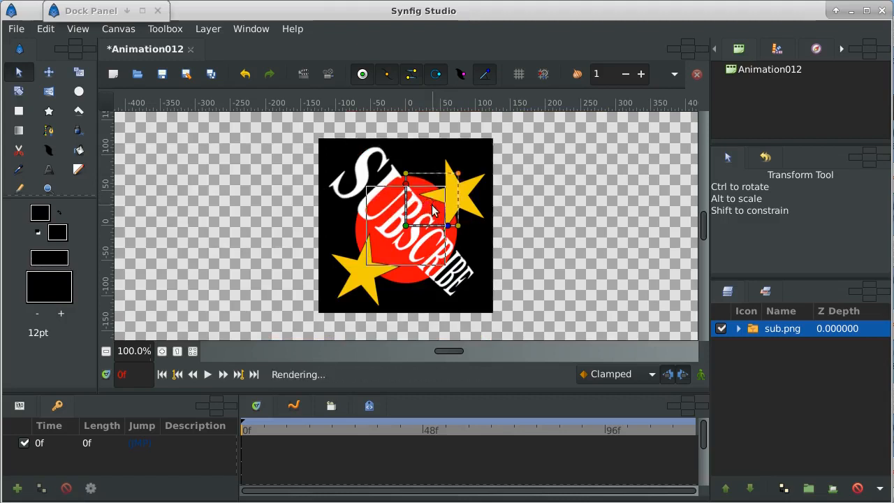
drag(456, 179, 118, 335)
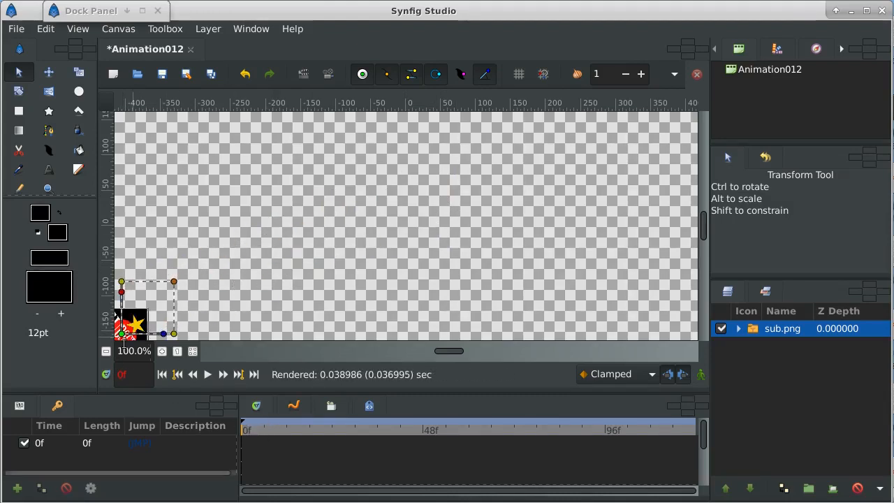
drag(122, 332, 153, 312)
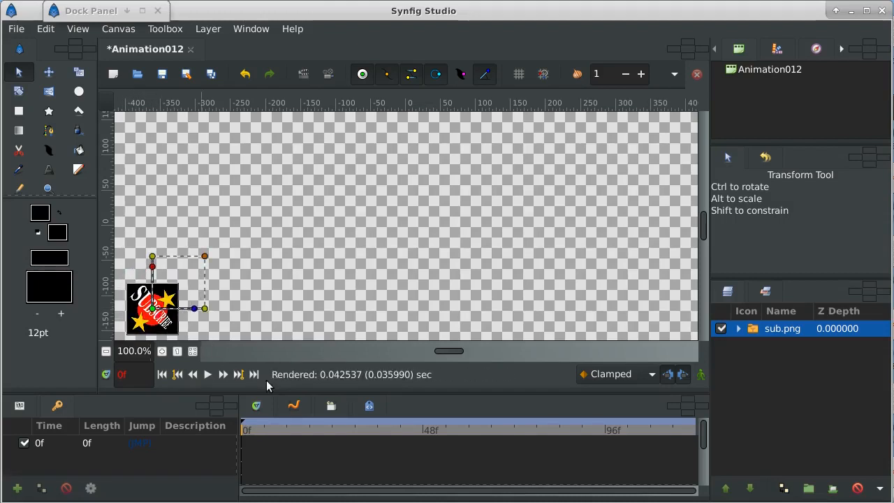
- Add a keyframe at 95f and move the image to the canvas's right side, about X 250, Y 17
click(603, 428)
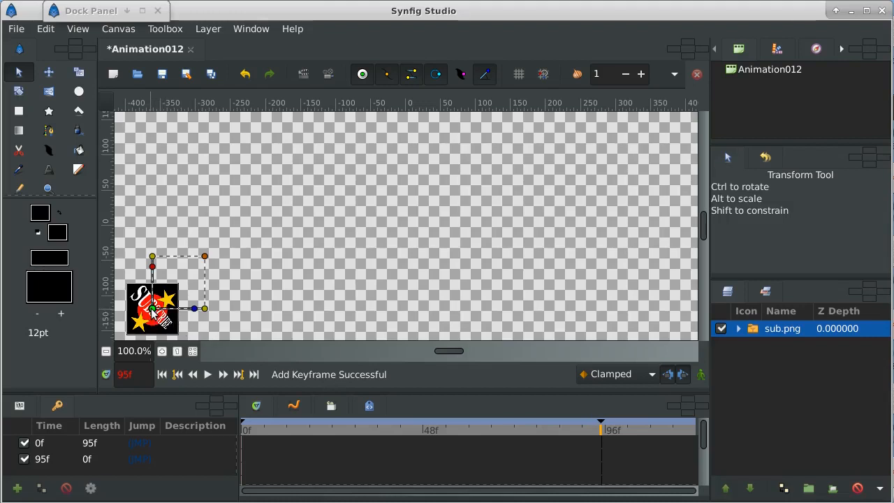
drag(153, 308, 323, 296)
drag(381, 290, 582, 213)
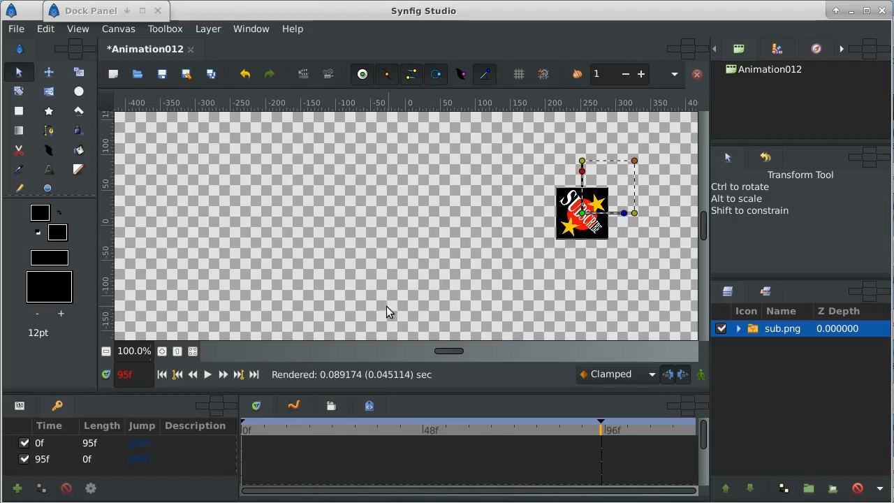
- Turn on Animate Editing Mode at frame 0f and move the image to the lower-left corner, about X -350, Y -123
click(176, 378)
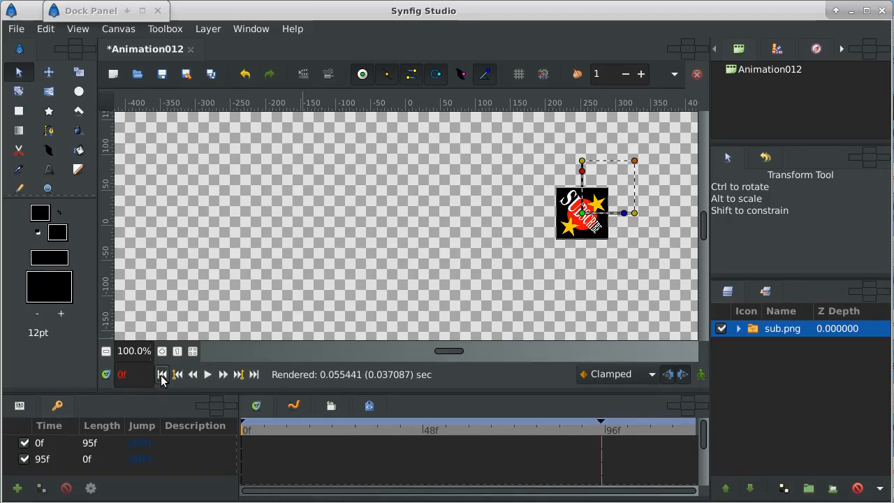
click(700, 375)
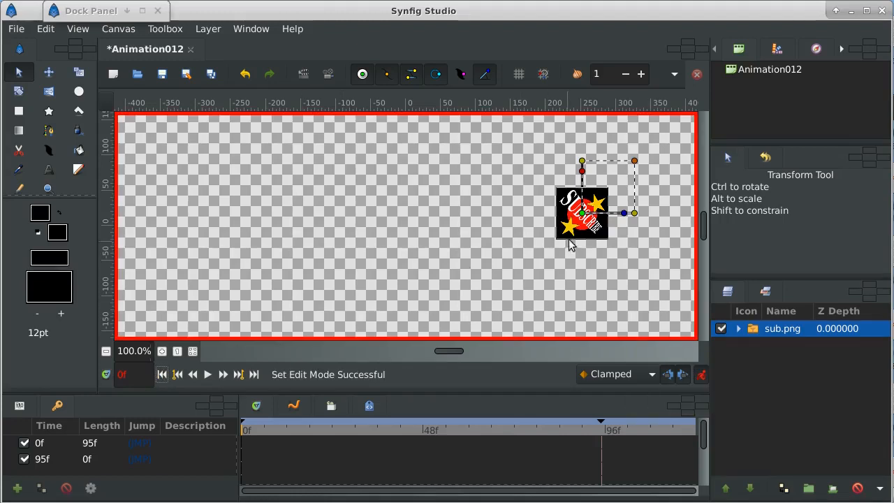
drag(582, 213, 157, 317)
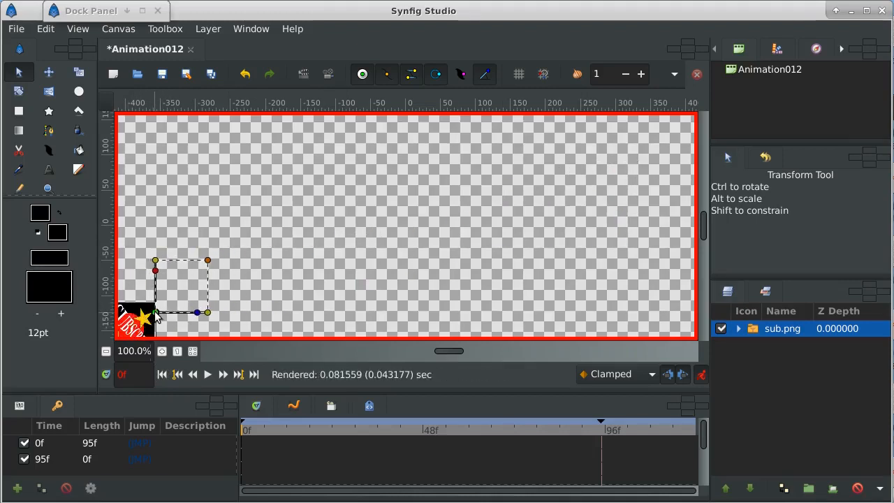
- Jump between the 95f and 0f keyframes and play the animation to check the image's movement
click(239, 376)
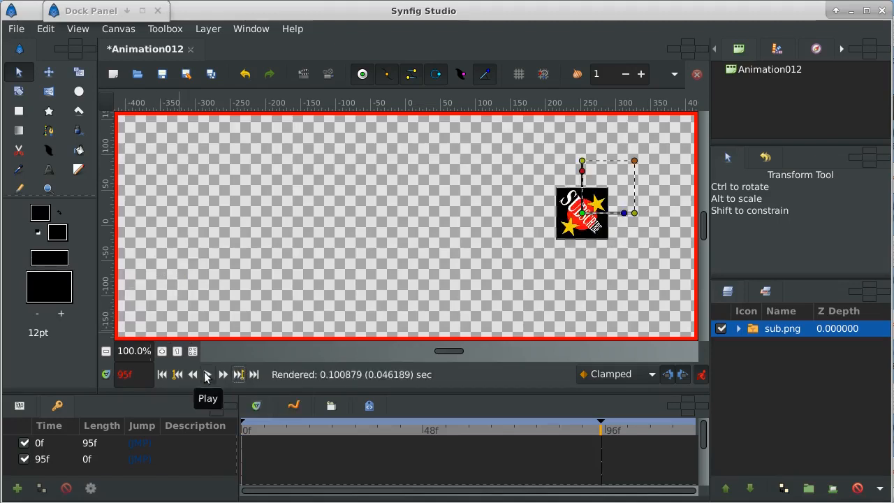
click(177, 375)
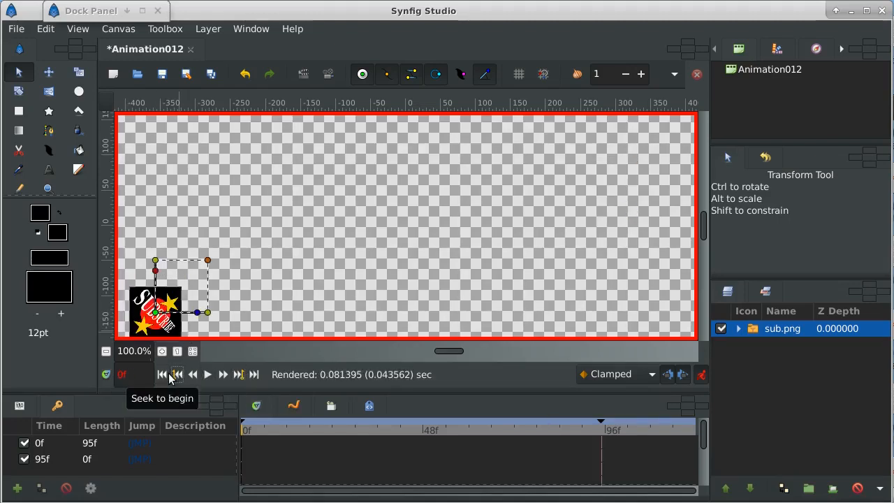
click(207, 375)
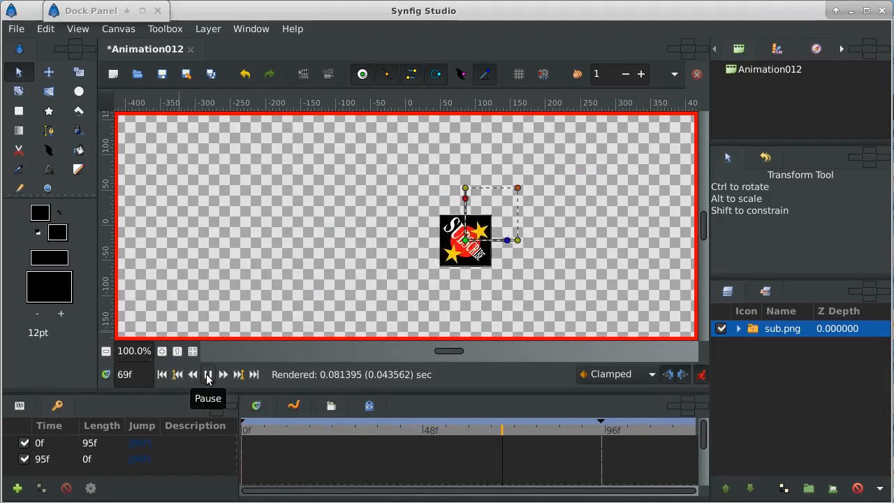
click(207, 376)
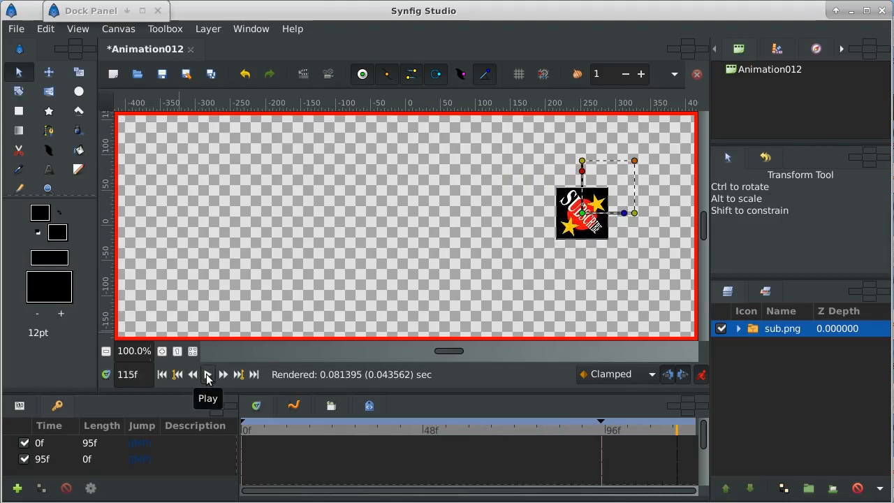
- Add a keyframe at 46f with the image smaller and moved to about X -118, Y 49, and play the animation from the start
click(397, 429)
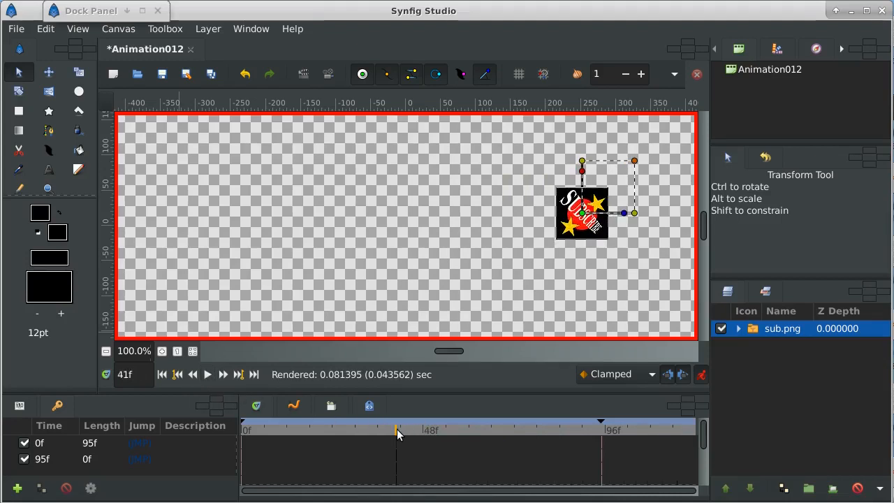
click(413, 428)
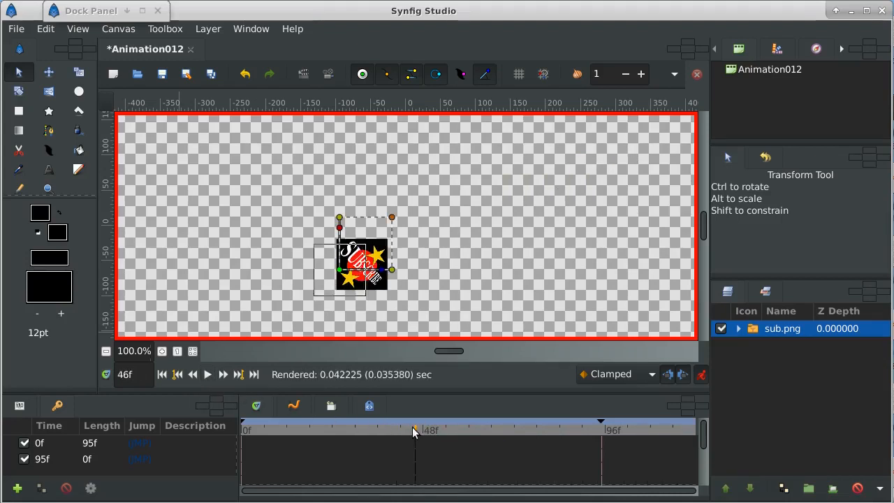
click(19, 489)
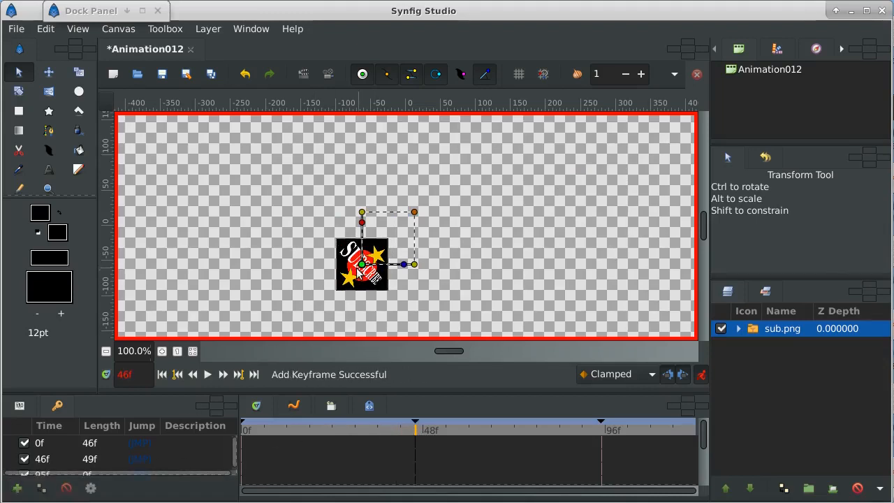
drag(356, 259, 316, 185)
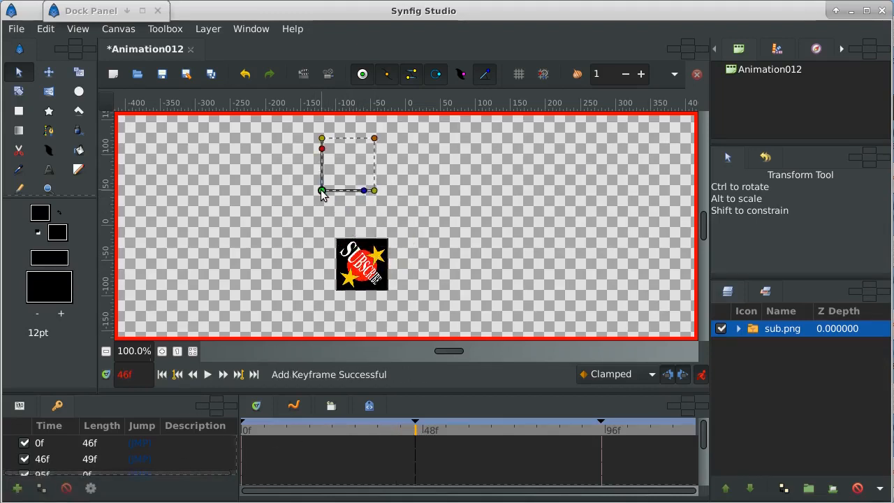
drag(375, 140, 349, 173)
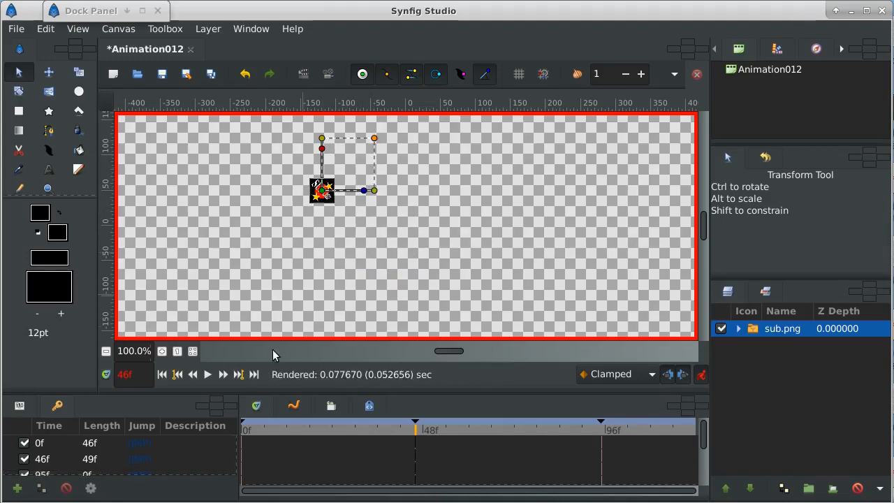
click(160, 375)
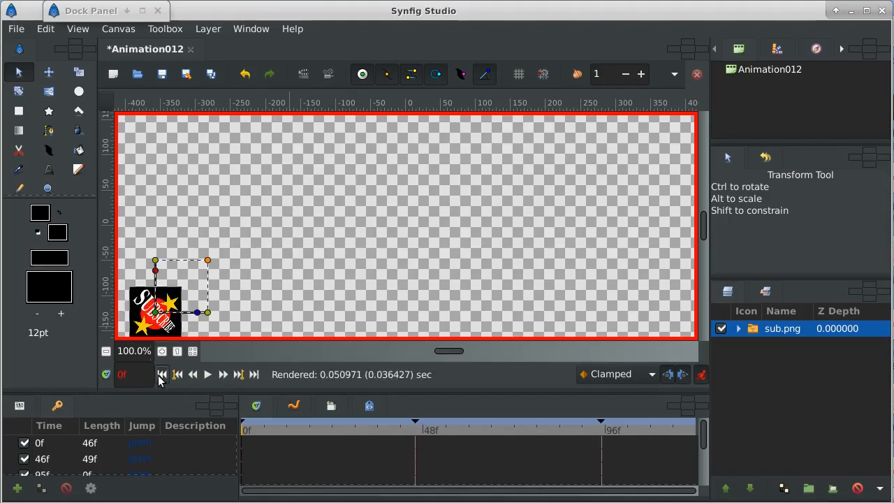
click(208, 375)
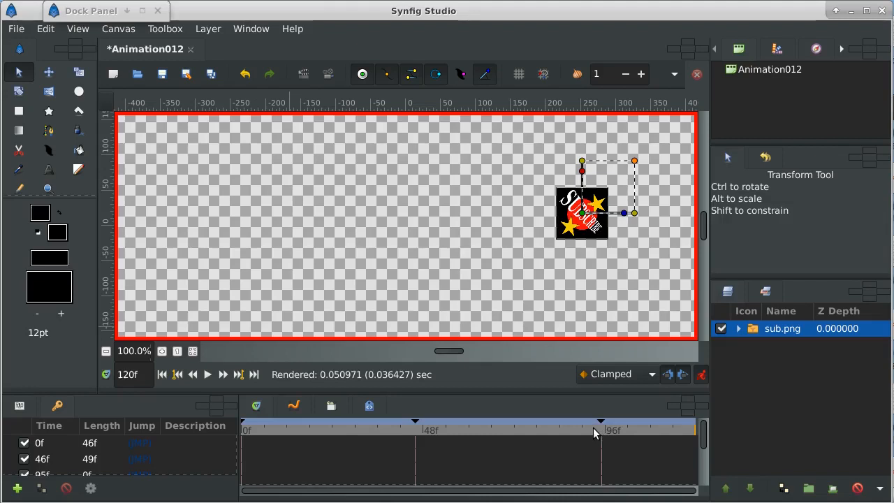
- Draw a closed black leaf-like shape freehand just left of the canvas centre with the Draw tool
click(78, 132)
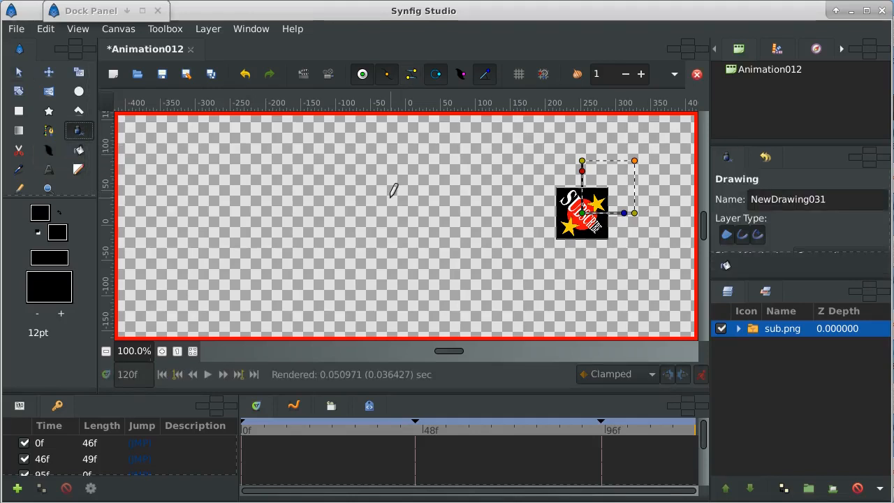
mouse_move(387, 199)
mouse_down()
mouse_move(354, 220)
mouse_move(352, 247)
mouse_move(376, 250)
mouse_move(387, 200)
mouse_up()
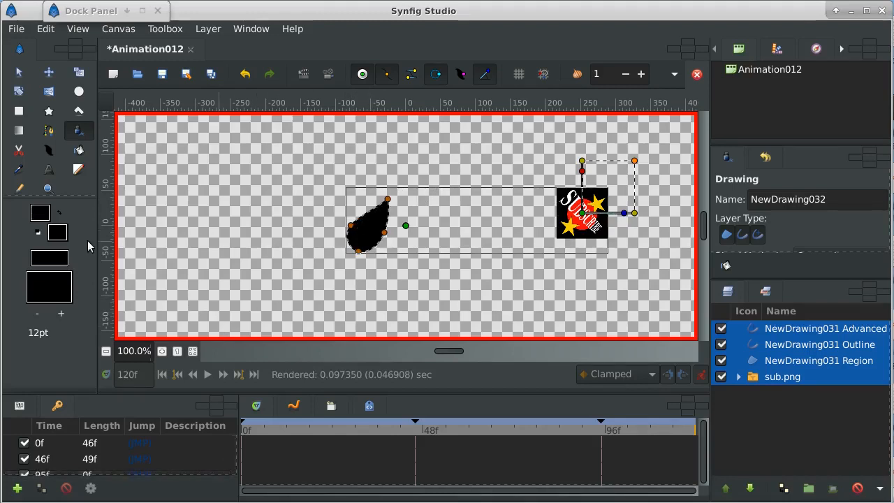
- Set the fill color to red d90000 and draw a second freehand shape to the left of the black one
click(57, 235)
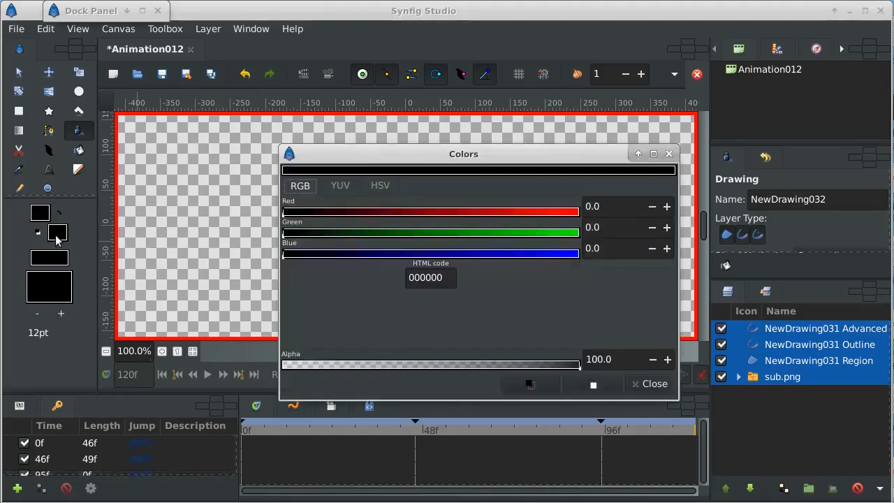
click(559, 211)
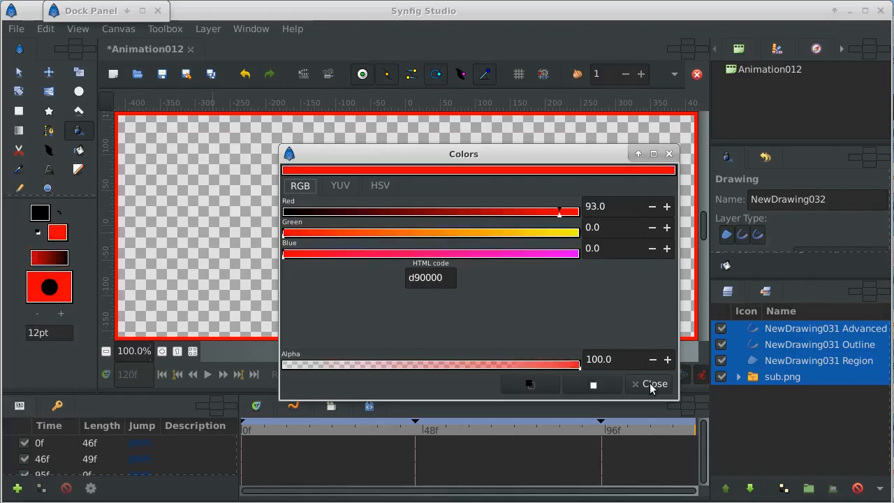
click(650, 385)
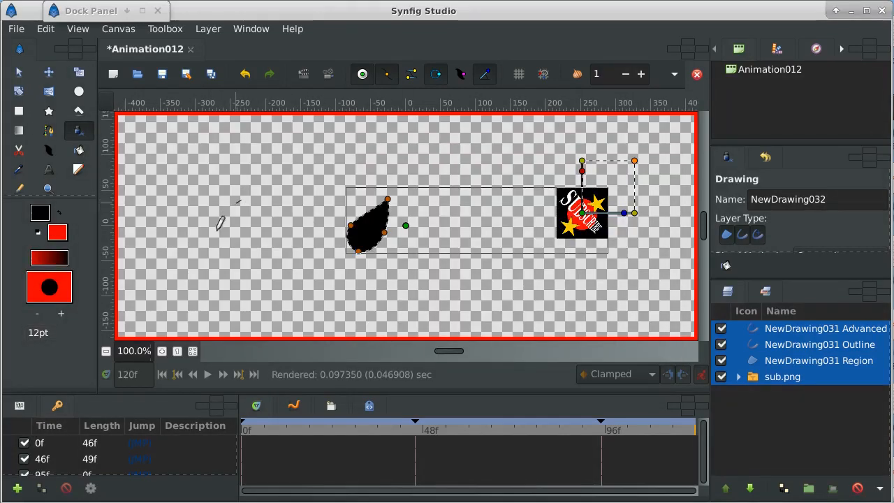
mouse_move(218, 227)
mouse_down()
mouse_move(245, 250)
mouse_move(266, 232)
mouse_move(244, 198)
mouse_up()
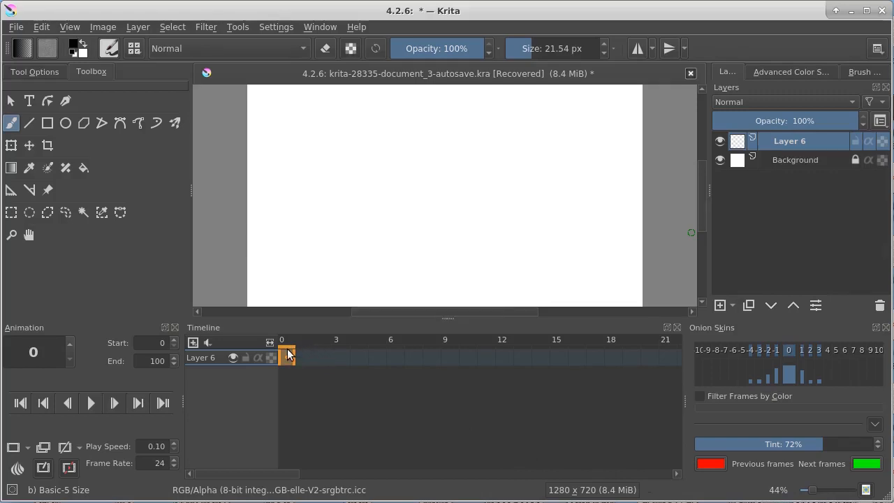
- Switch to Krita and open sub.png from the Desktop folder as a separate document
click(16, 29)
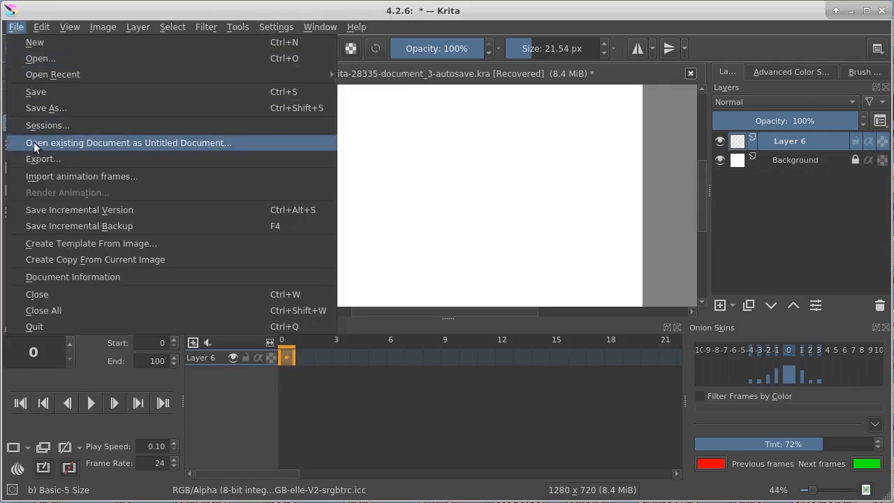
click(26, 59)
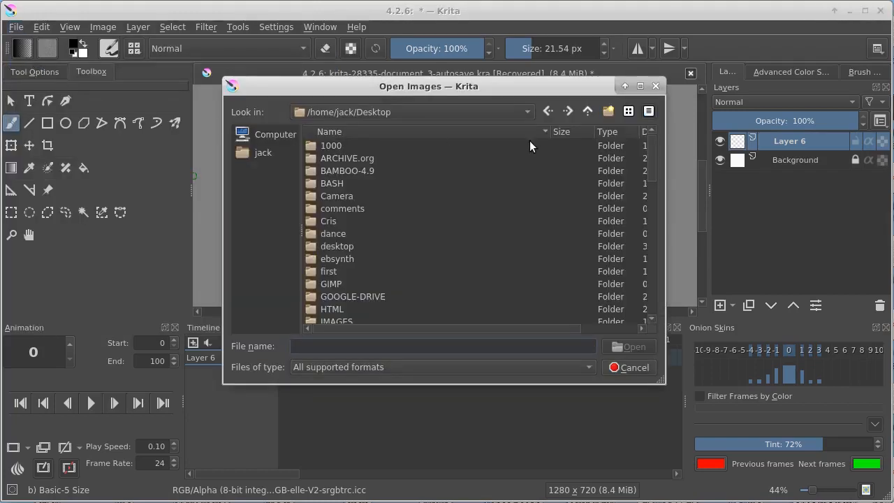
drag(655, 155, 654, 288)
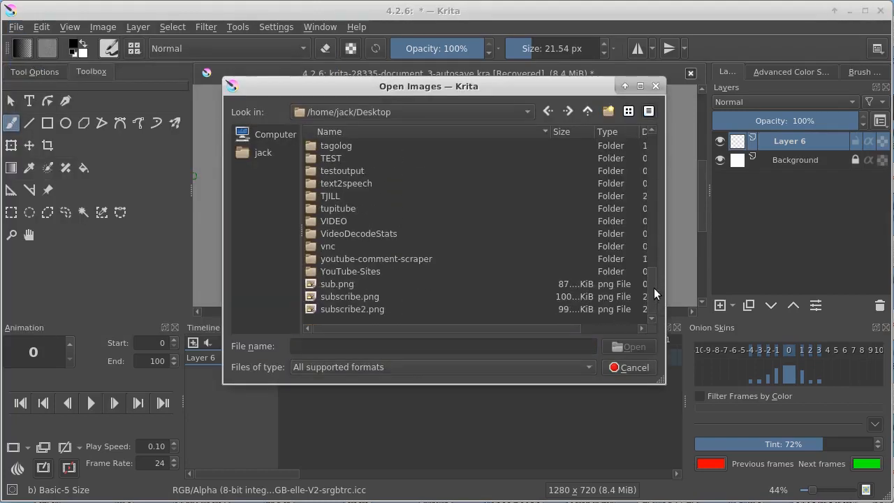
click(353, 285)
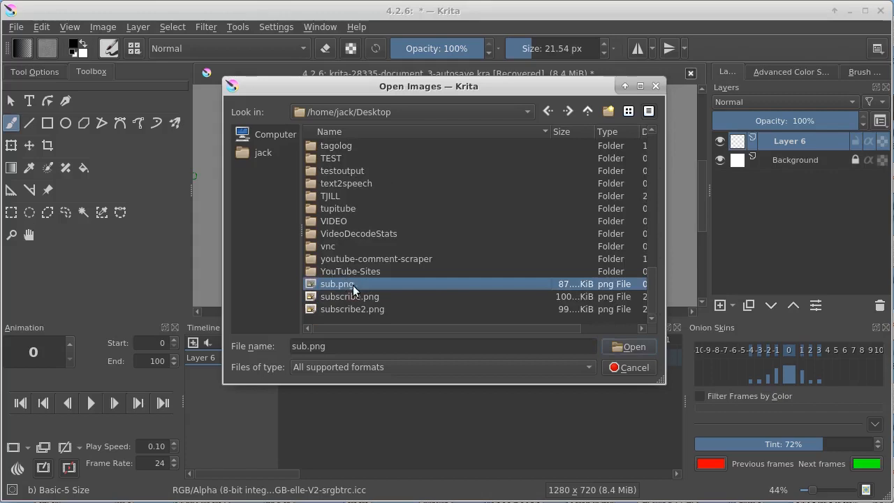
click(638, 347)
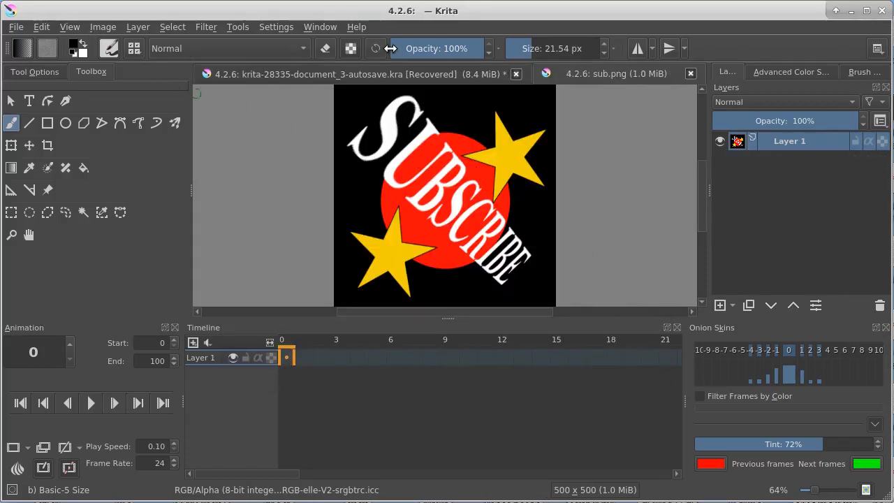
- Select the entire sub.png image and copy it
click(354, 70)
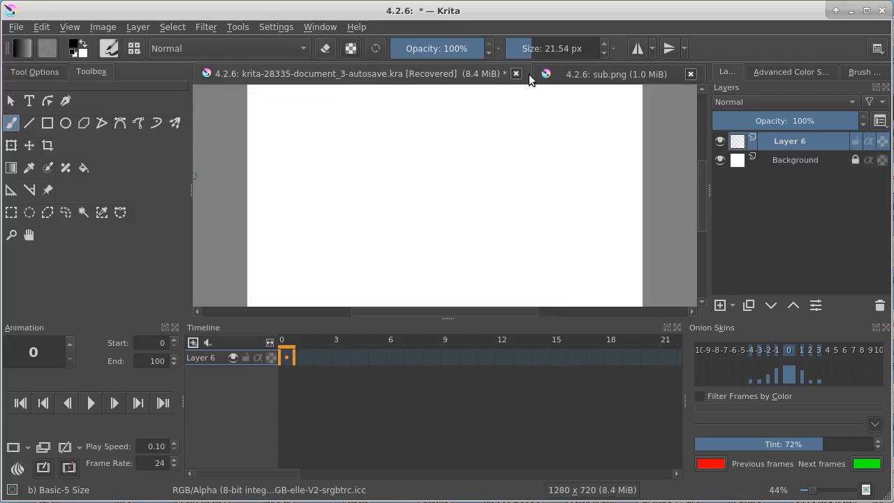
click(621, 69)
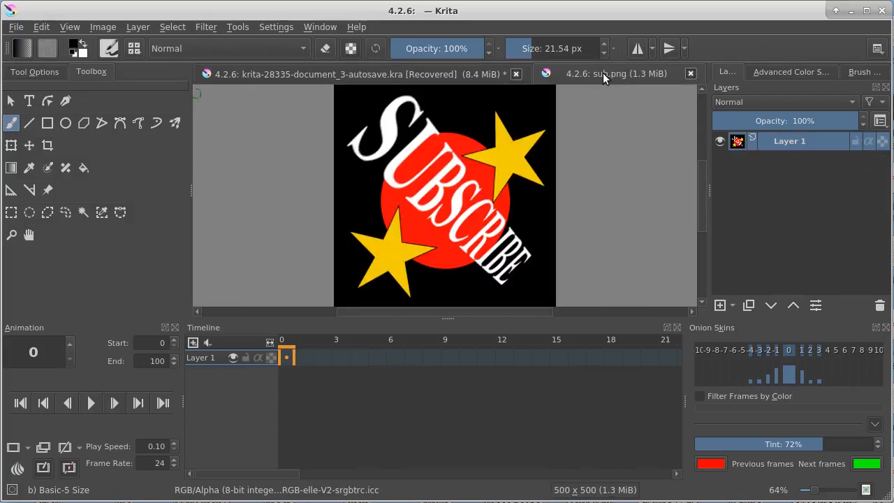
click(41, 26)
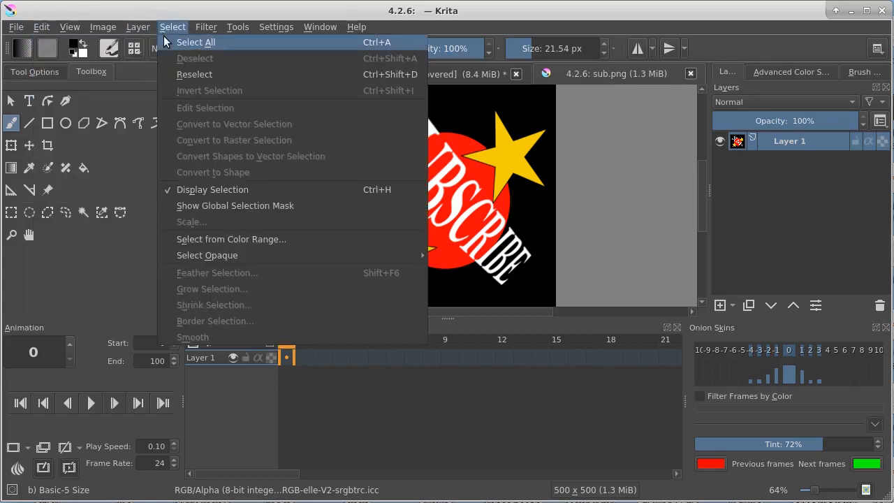
click(166, 38)
click(42, 26)
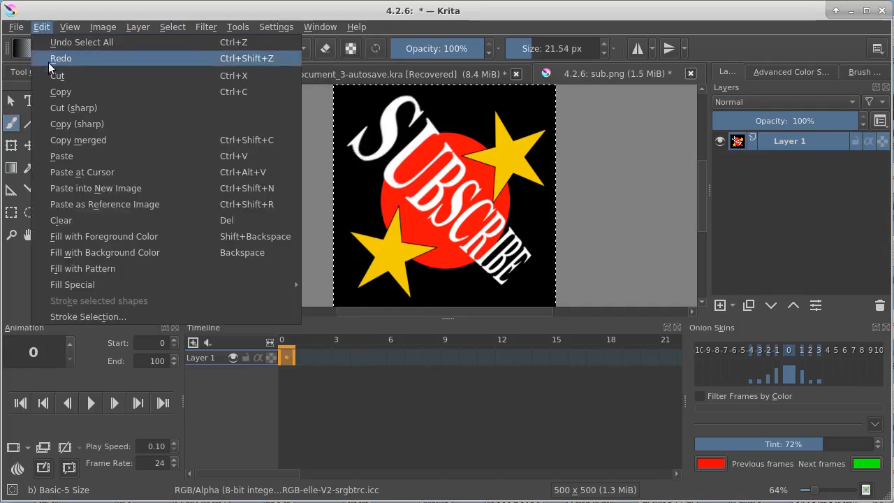
click(58, 88)
- Paste the copied image into the recovered autosave document as a new layer
click(316, 73)
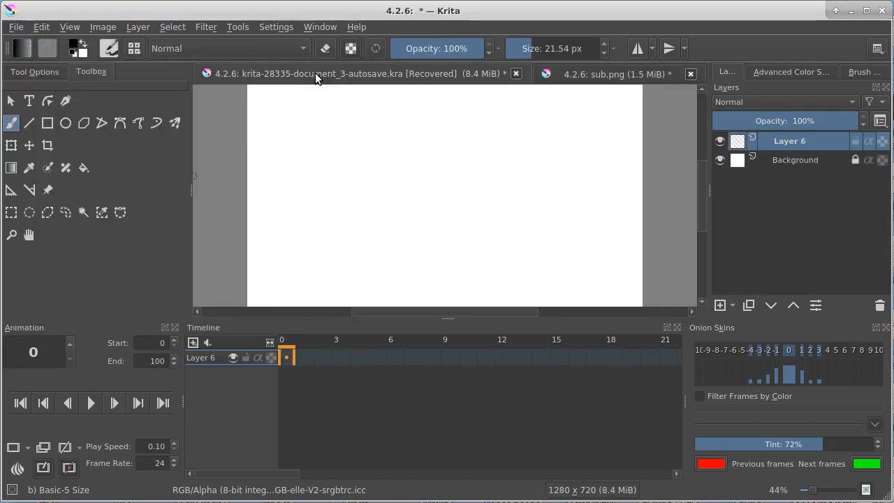
click(43, 26)
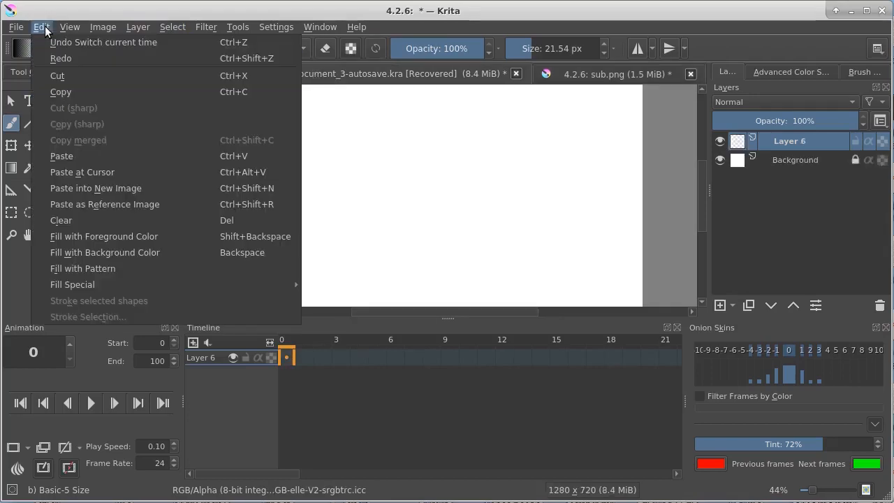
click(61, 155)
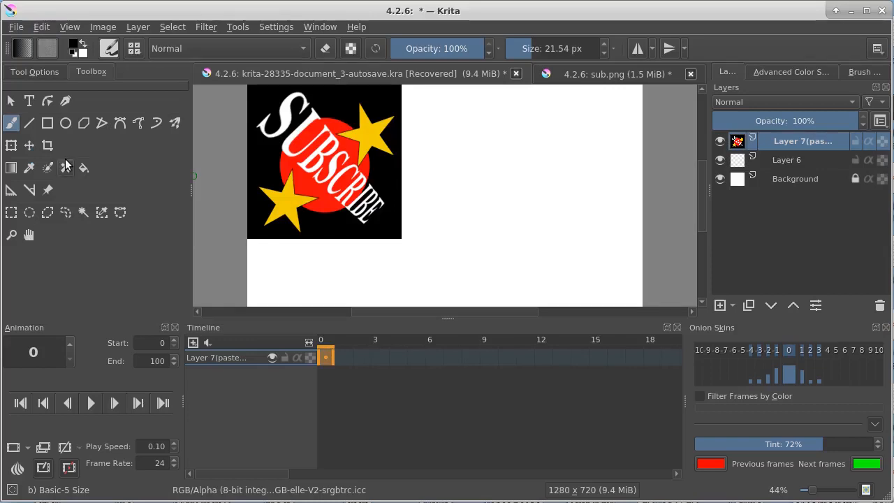
- Duplicate the pasted layer's frame 0 onto frame 1
mouse_move(326, 355)
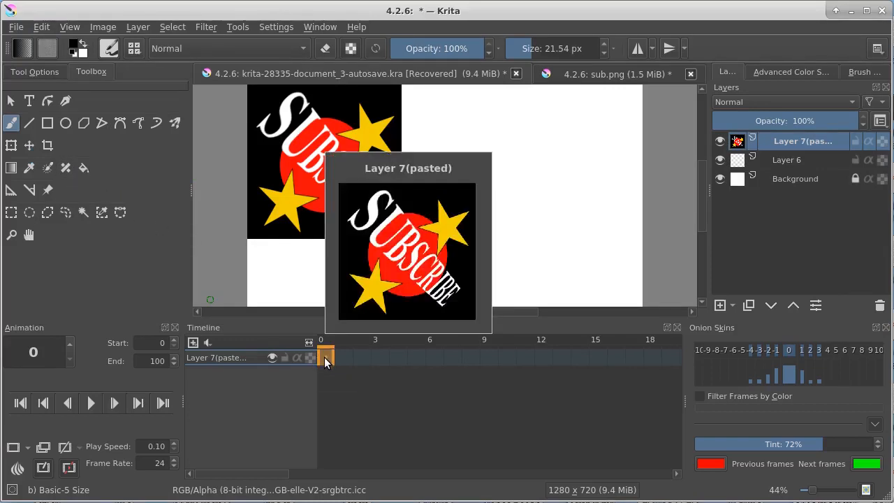
drag(325, 356, 340, 356)
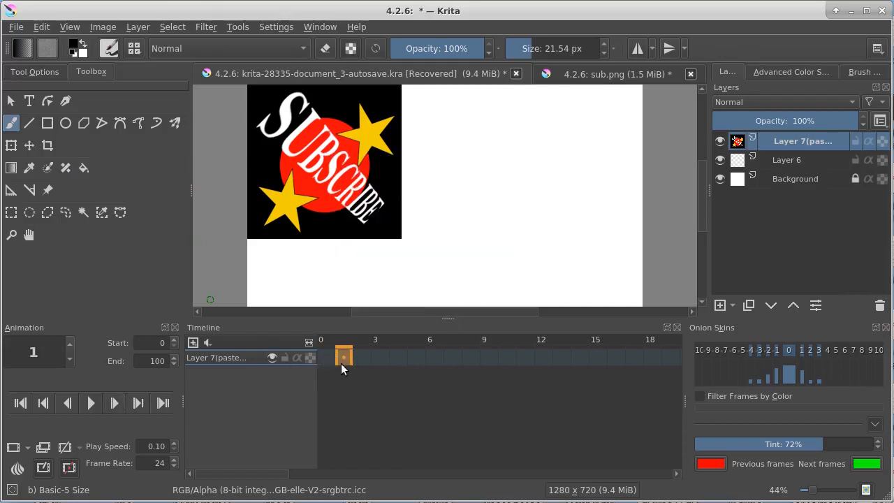
click(43, 447)
- On frame 0, shrink the subscribe image to roughly half its size and move it to the lower-left part of the canvas
mouse_move(356, 357)
mouse_down()
mouse_move(335, 358)
mouse_move(355, 357)
mouse_up()
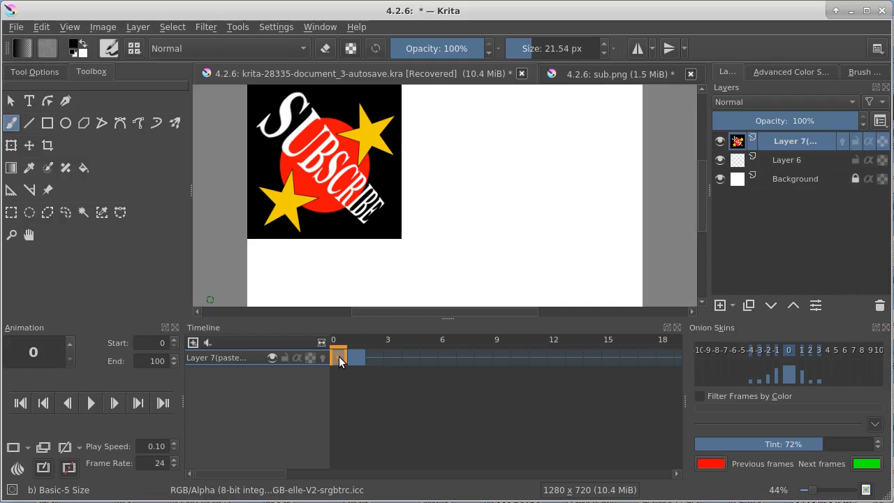
click(11, 144)
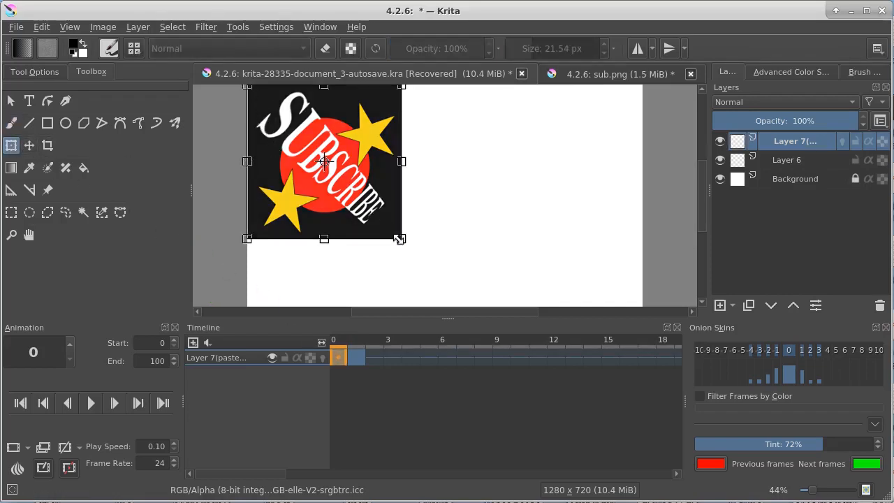
drag(399, 239, 335, 170)
drag(290, 150, 308, 272)
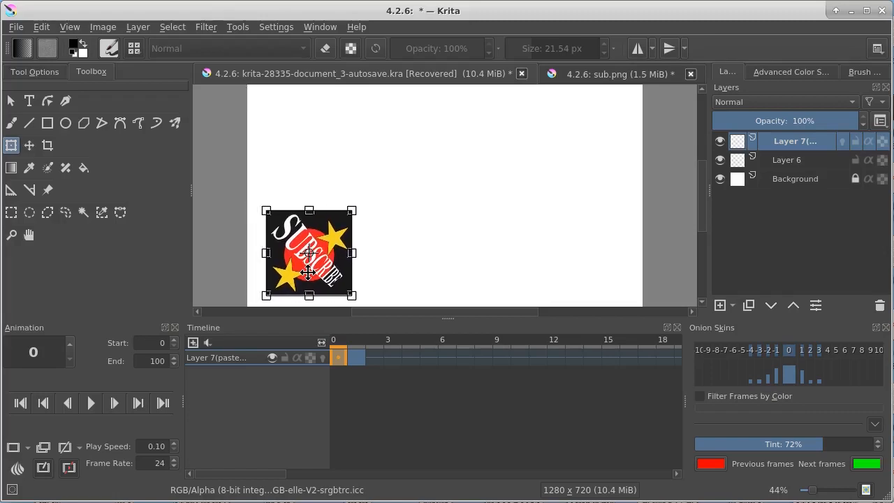
- Clear the subscribe image from frame 1 of the pasted layer
click(355, 357)
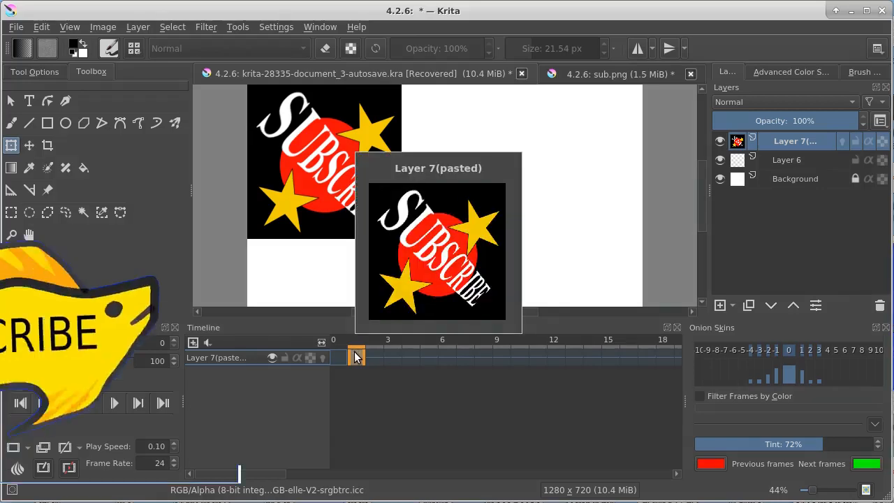
right_click(355, 357)
click(355, 357)
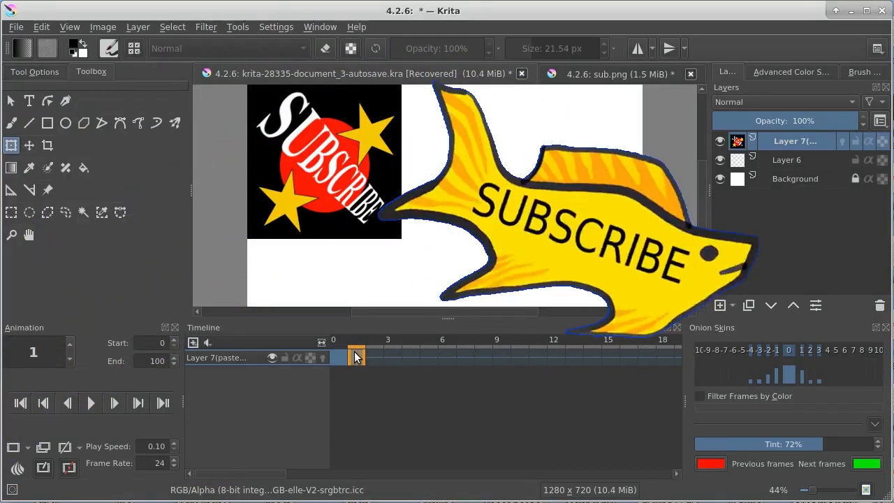
key(Delete)
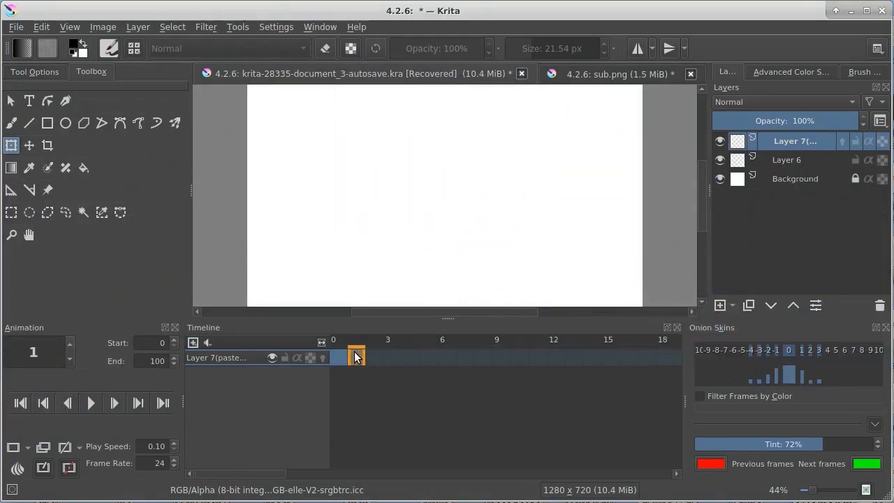
right_click(355, 357)
click(355, 352)
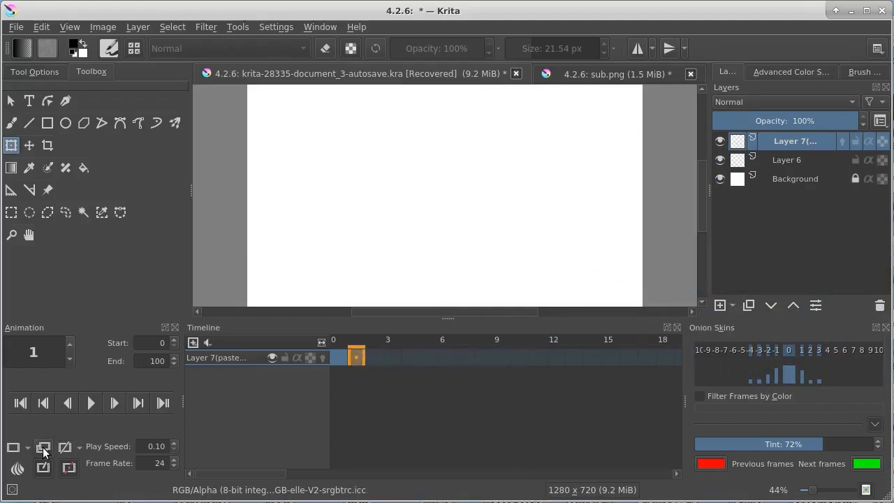
- Switch between frames 0 and 1 of the pasted layer to compare their contents
click(336, 357)
click(356, 355)
click(340, 359)
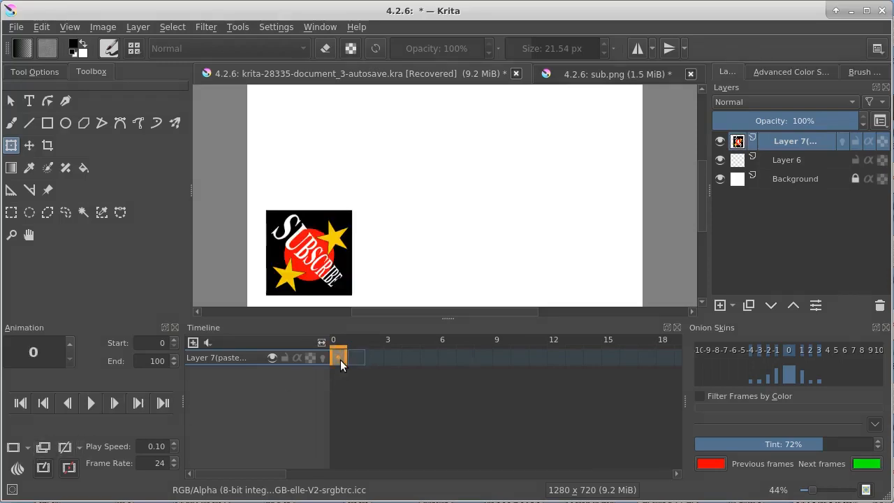
click(354, 359)
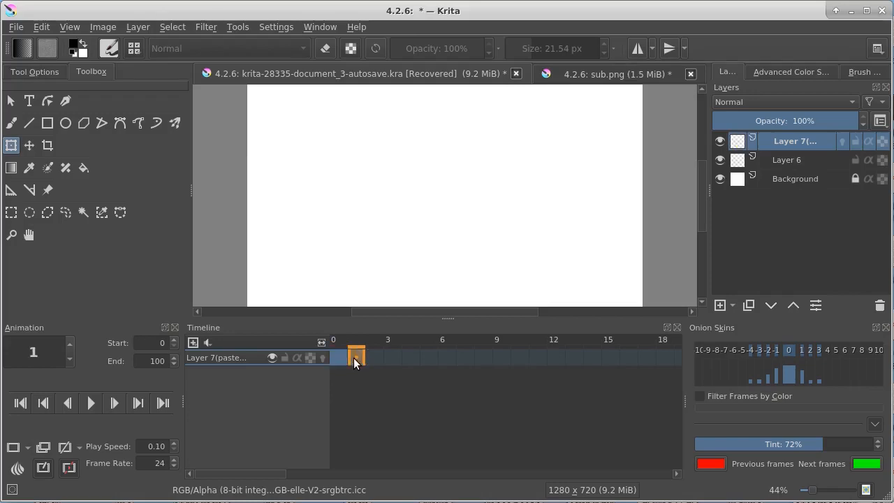
right_click(355, 354)
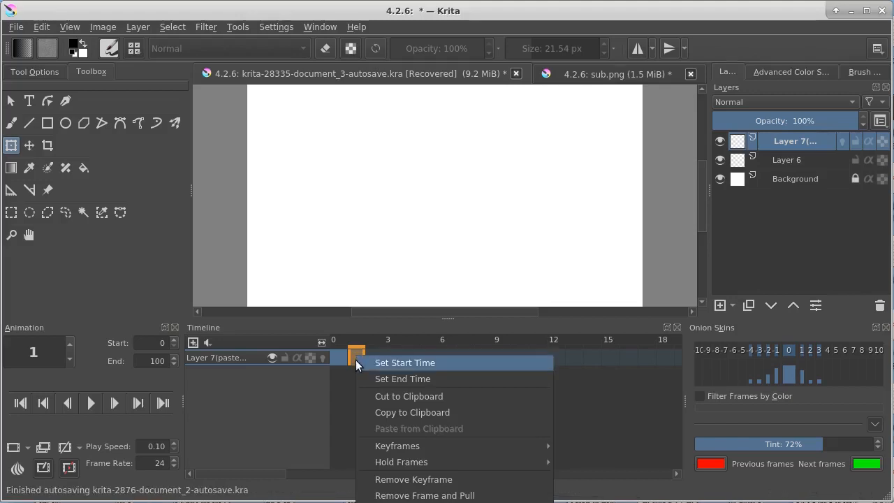
click(343, 411)
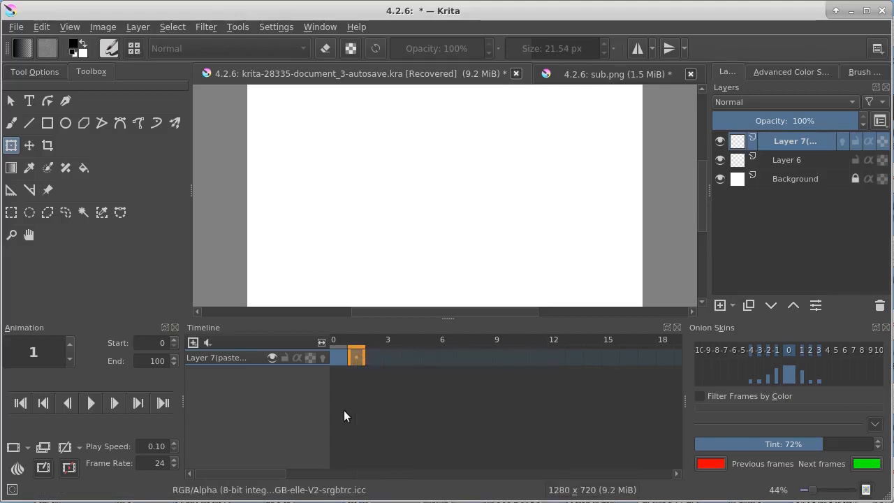
click(341, 358)
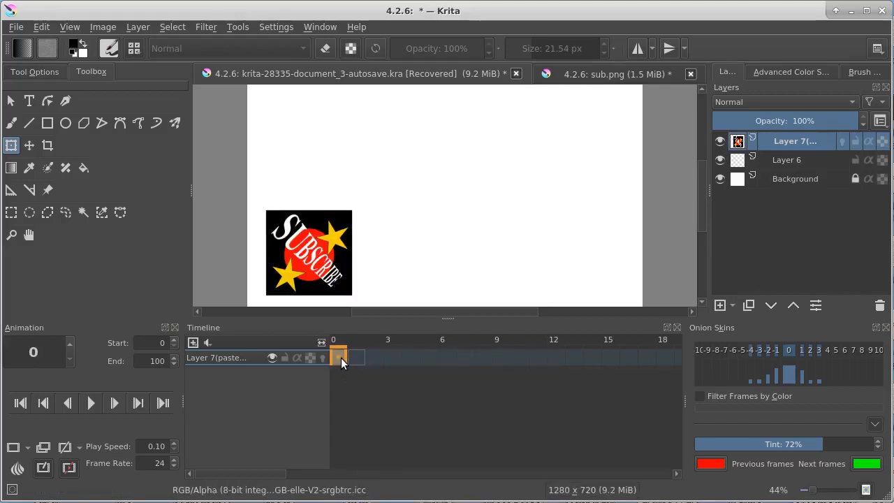
click(355, 357)
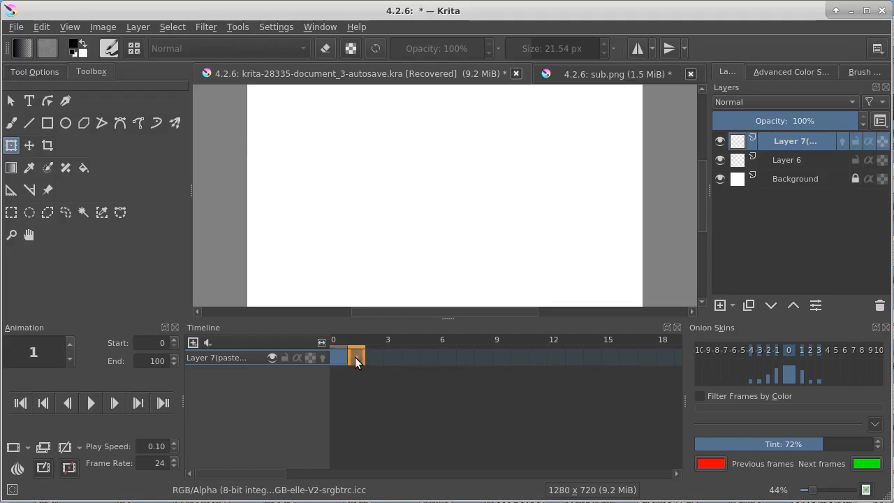
- Paste the full-size subscribe image into frame 1 and compare it with frame 0
right_click(353, 355)
click(353, 356)
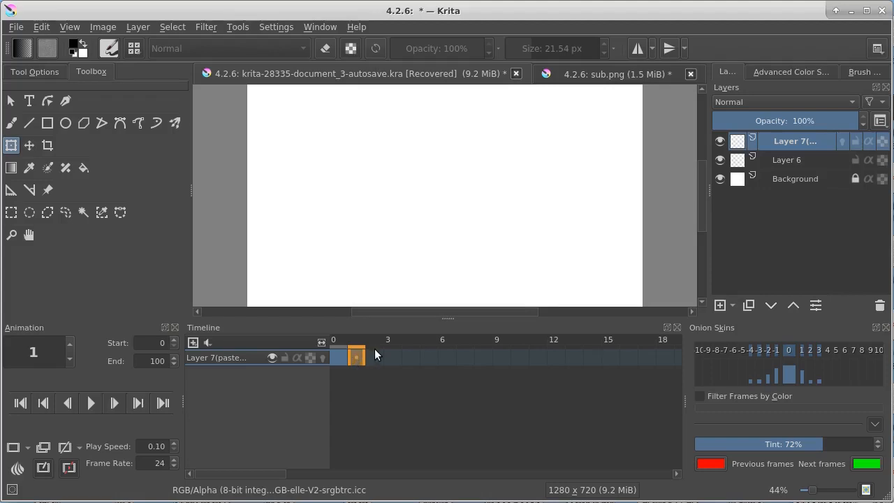
key(ctrl+v)
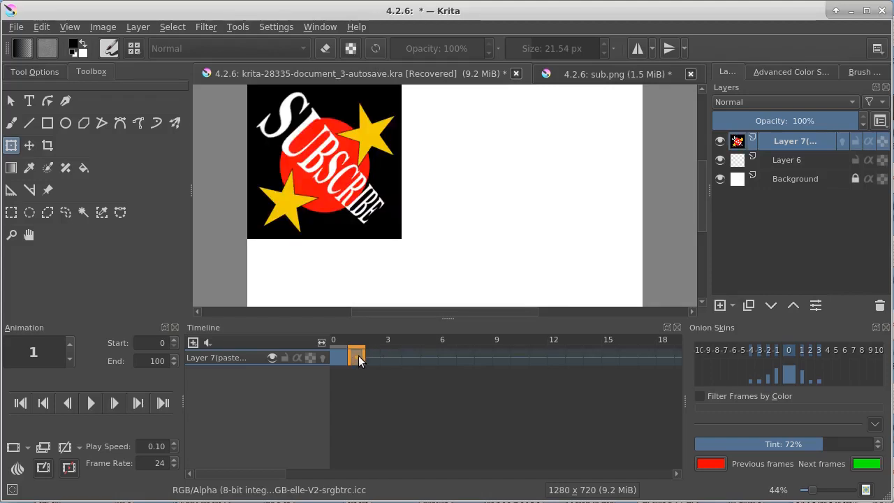
click(339, 356)
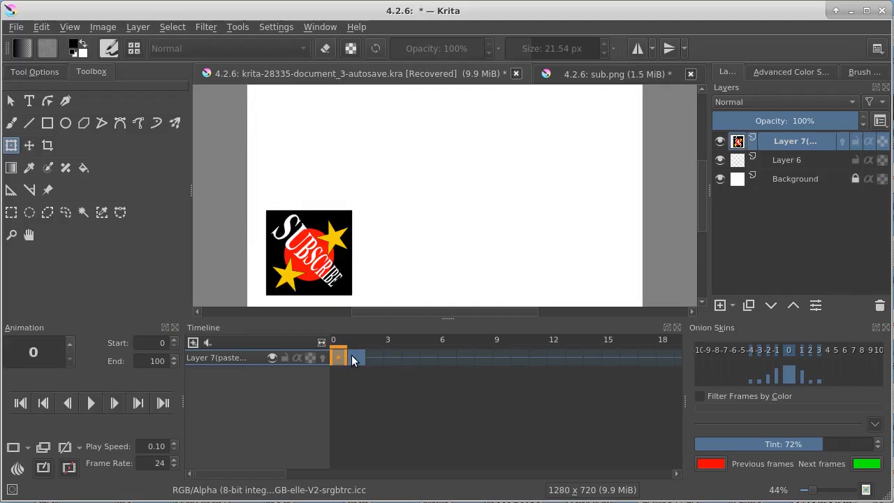
click(351, 356)
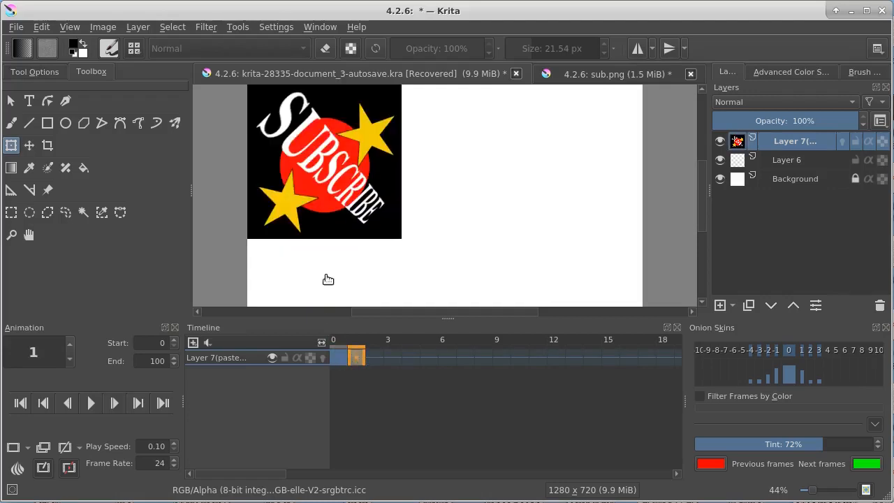
- On frame 1, shrink the subscribe image, rotate it counterclockwise until its text is nearly horizontal, and place it near the canvas centre
click(11, 145)
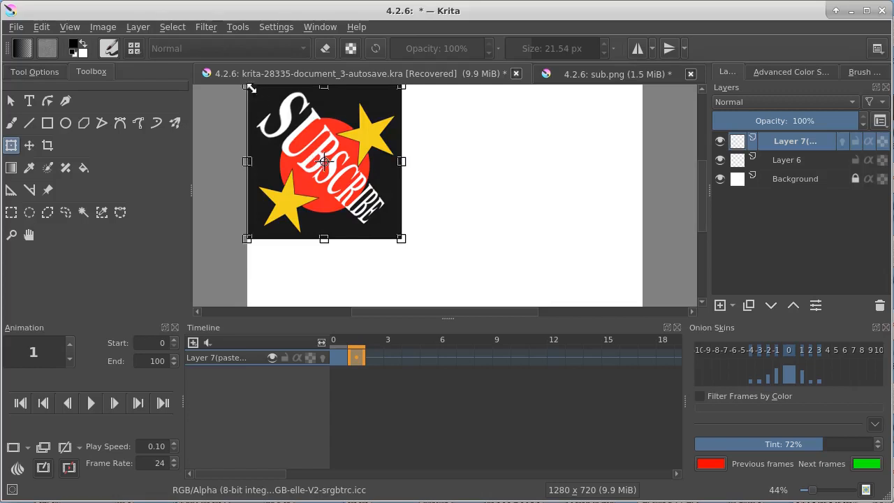
drag(253, 91, 444, 228)
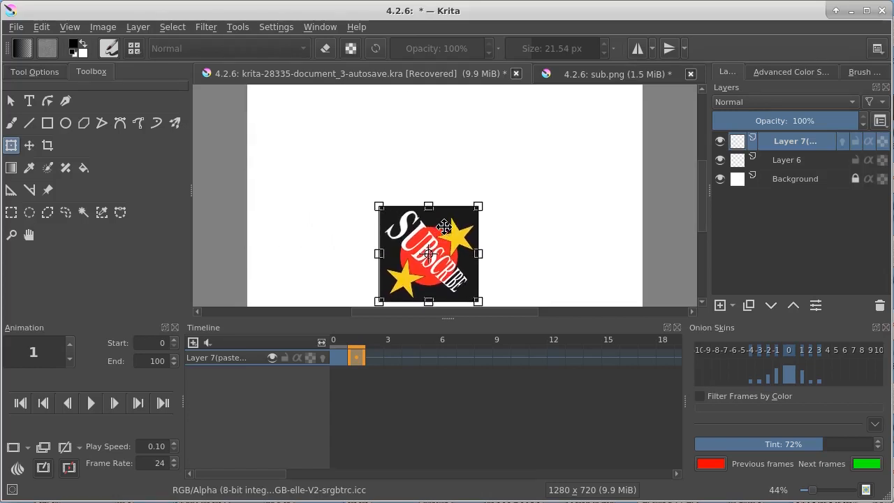
drag(489, 200, 436, 165)
drag(432, 218, 436, 187)
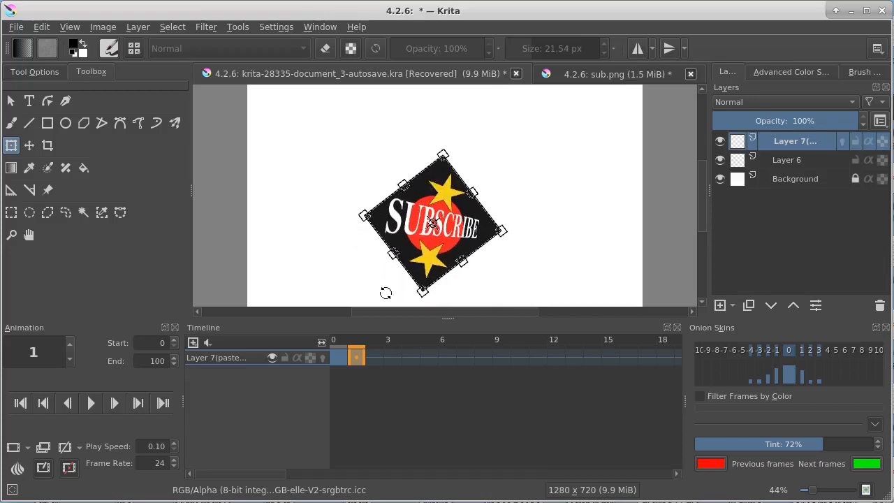
- Duplicate the frame onto frame 2, then move the subscribe image toward the canvas's right edge and shrink it slightly
click(371, 354)
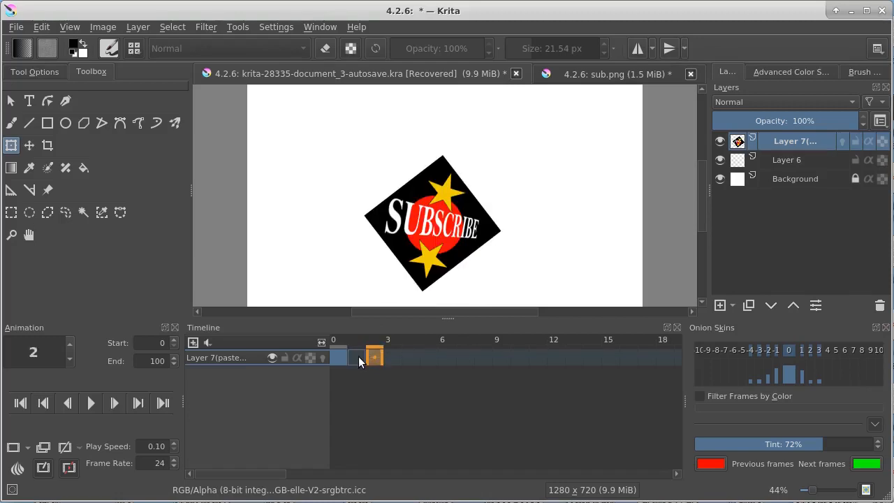
click(42, 447)
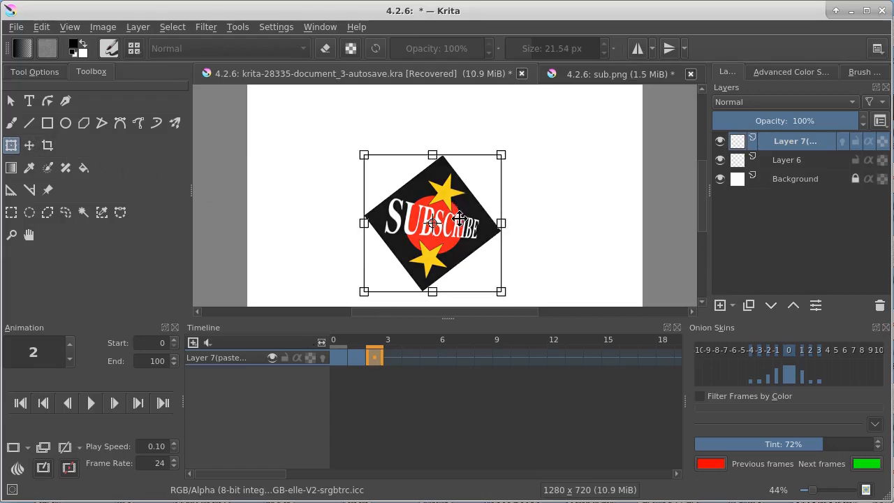
drag(464, 214, 580, 158)
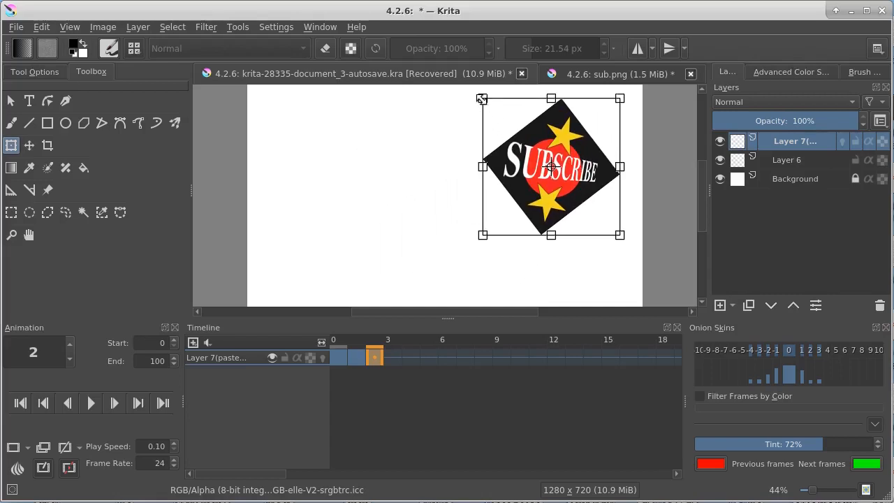
drag(482, 97, 519, 136)
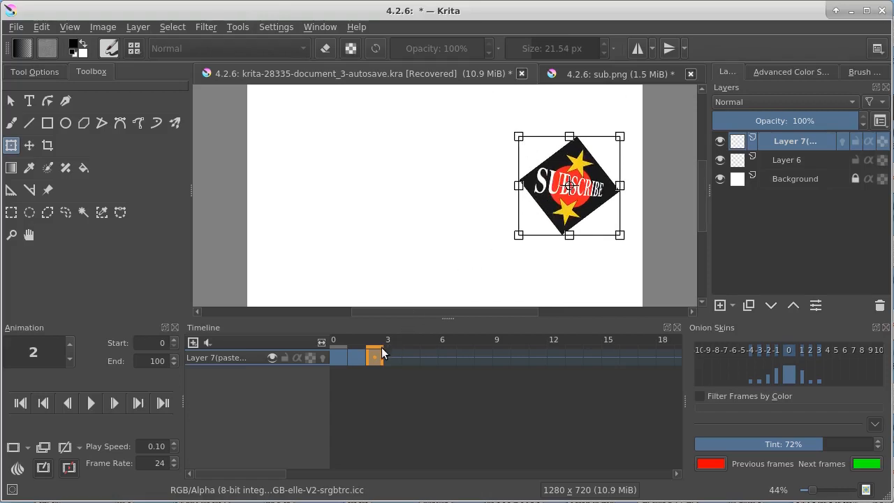
- On frame 10, move the subscribe image to the canvas's upper-left area and rotate it clockwise about 30 degrees
click(521, 356)
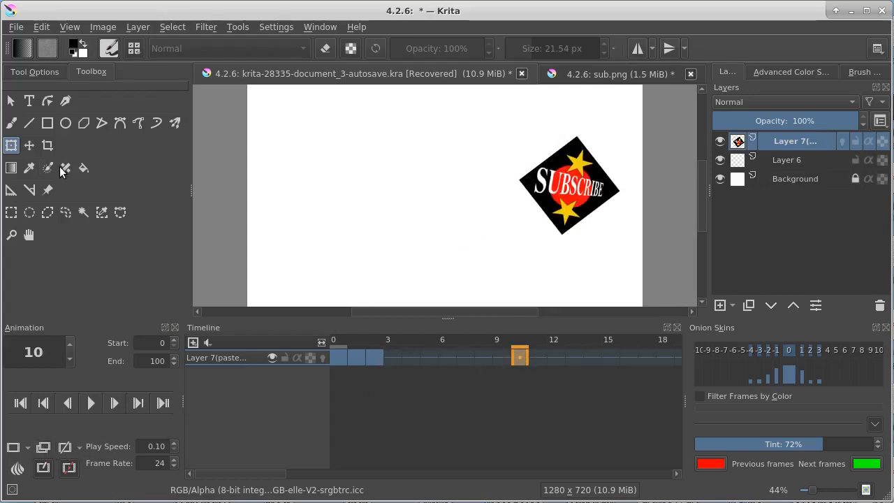
click(554, 169)
drag(552, 172, 323, 147)
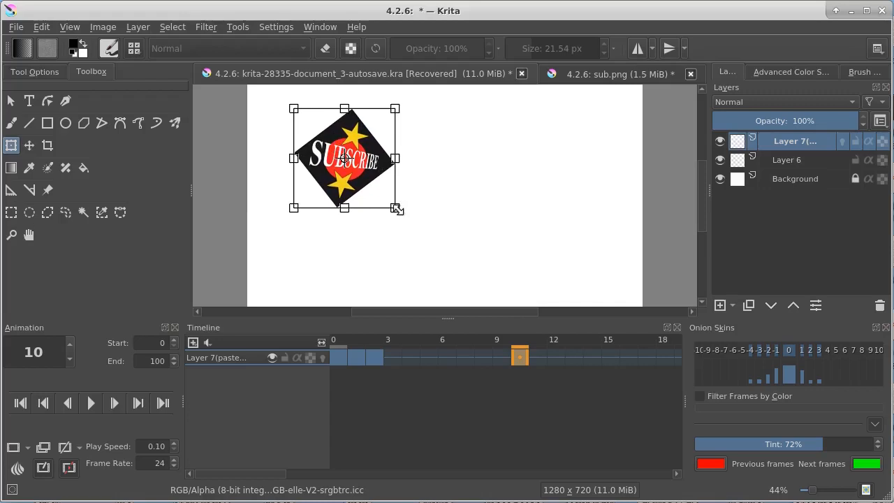
drag(407, 208, 381, 267)
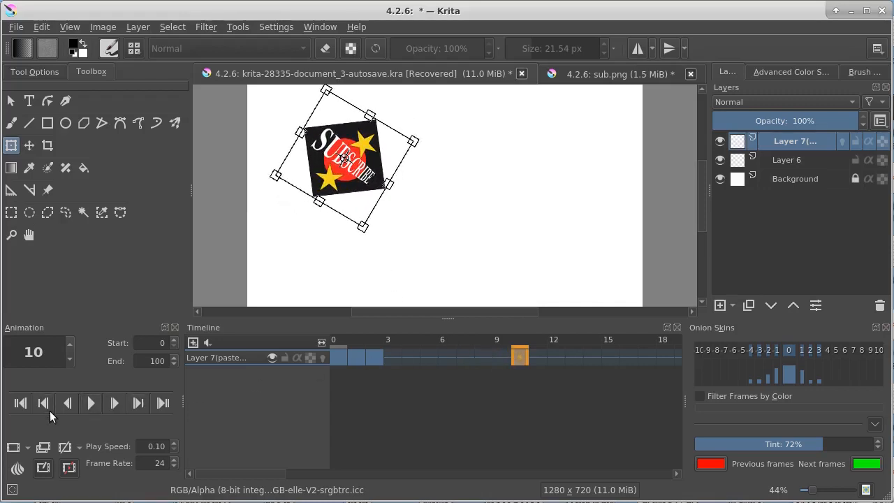
- Play the animation from the first frame to review the image's motion, and stop it
click(21, 404)
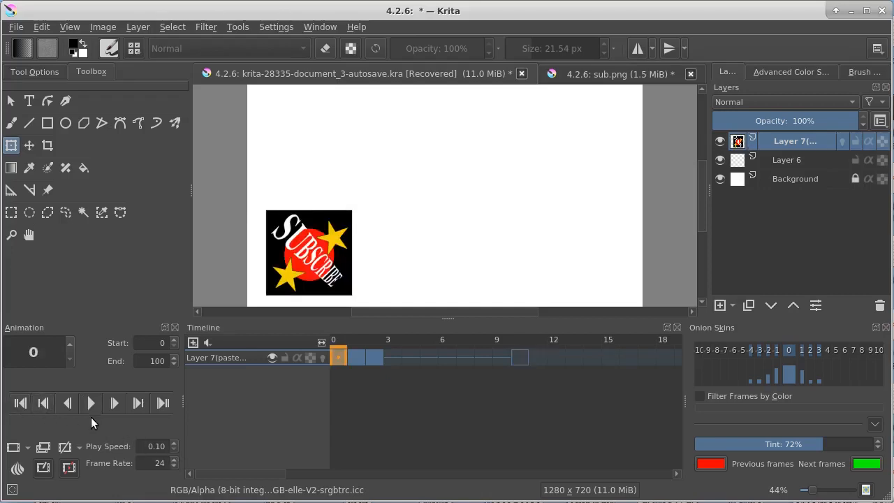
click(86, 406)
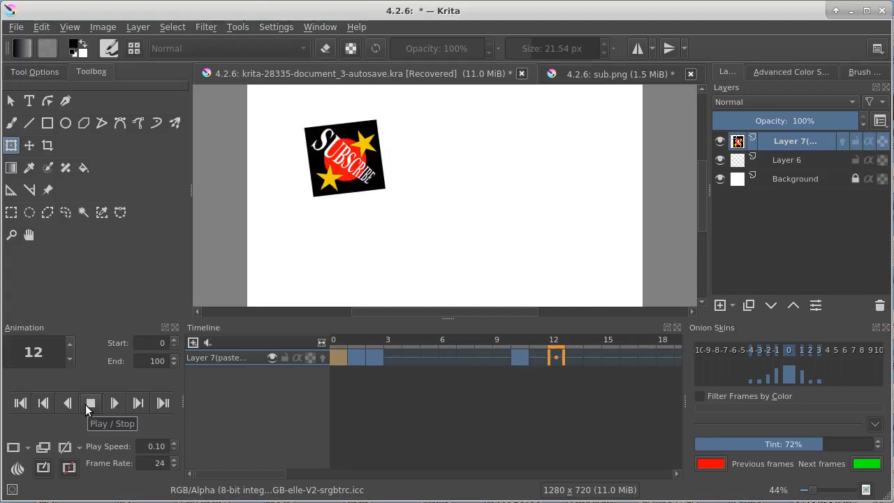
click(86, 405)
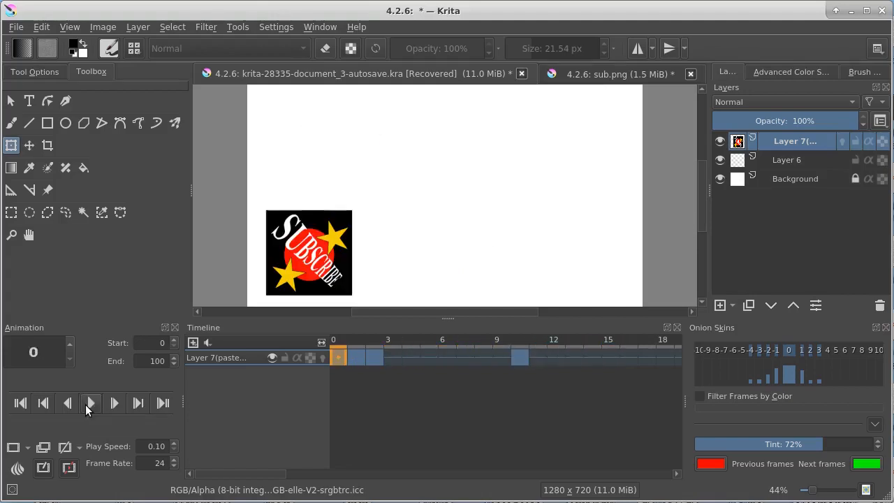
- On frame 4, draw five curved black brush strokes radiating outward from the edges of the subscribe image
click(417, 356)
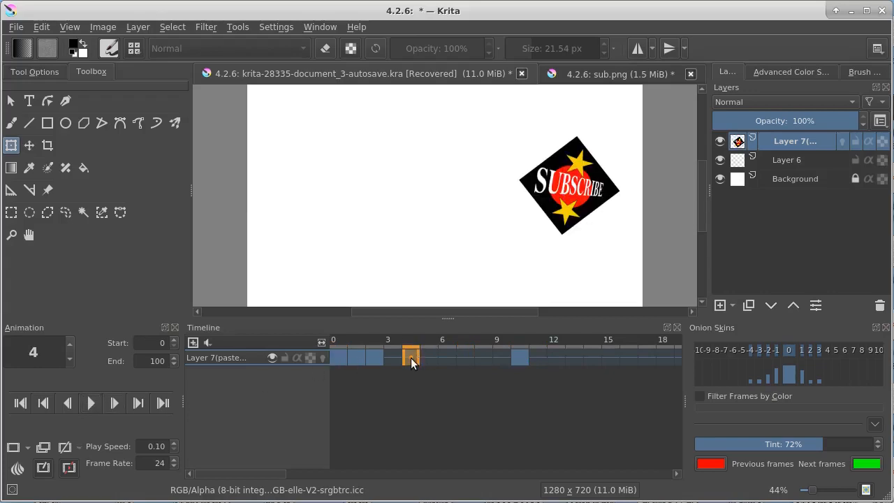
mouse_move(411, 357)
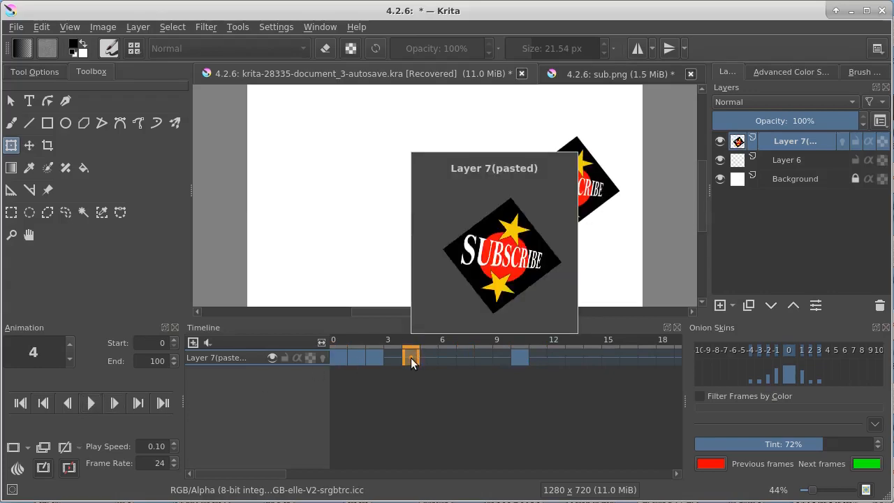
click(7, 122)
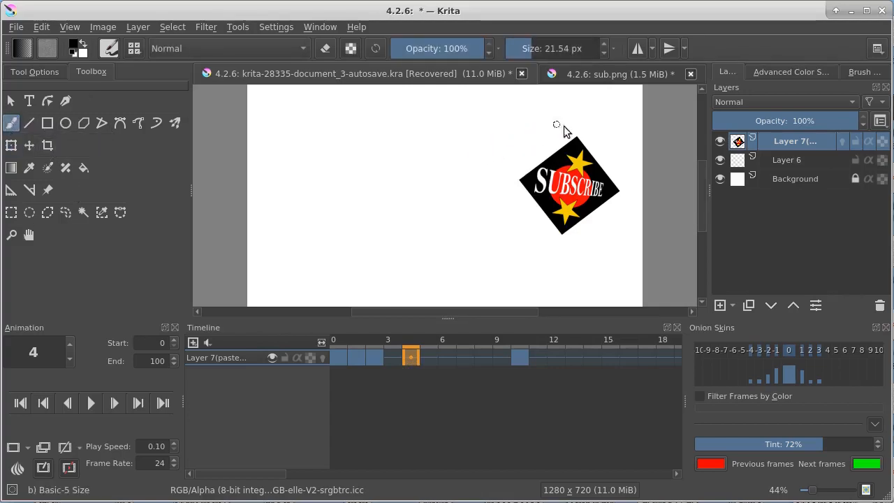
mouse_move(539, 123)
mouse_down()
mouse_move(549, 157)
mouse_move(598, 109)
mouse_up()
mouse_move(632, 139)
mouse_down()
mouse_move(605, 147)
mouse_move(601, 179)
mouse_up()
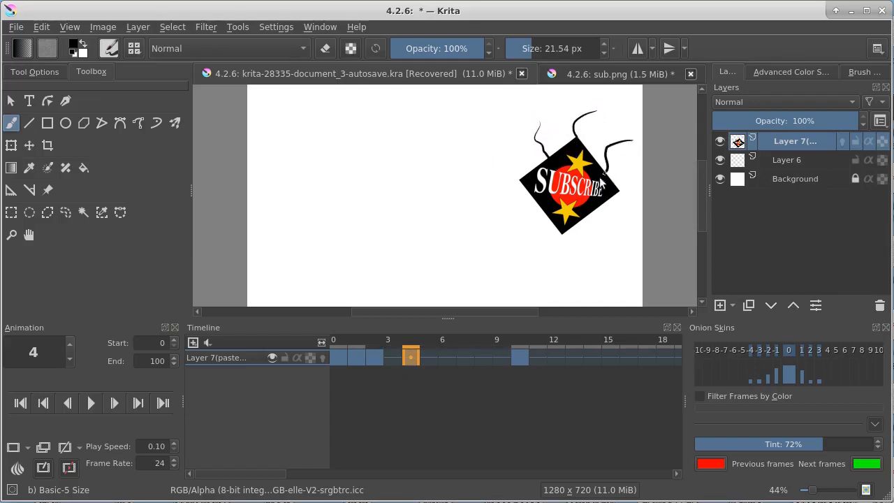
drag(610, 245, 597, 218)
drag(515, 219, 532, 207)
- Step through frames 3 to 10 and back to frame 4 to examine how long each drawing is held
click(378, 355)
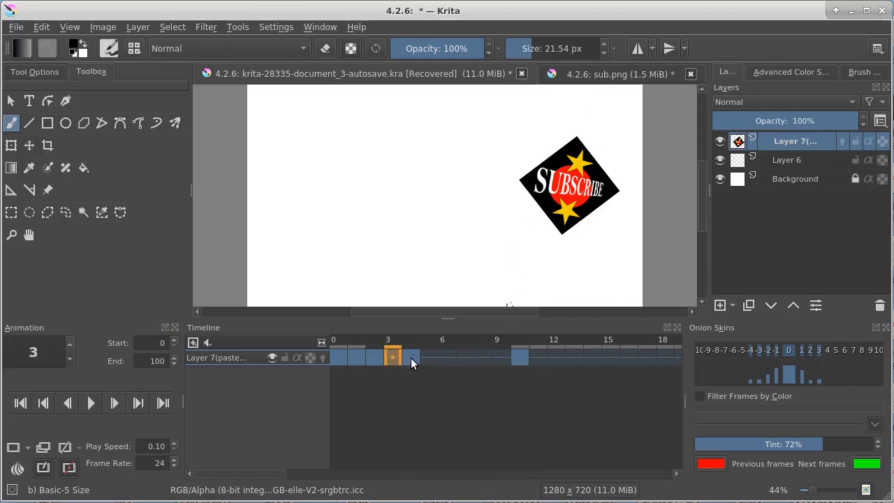
click(411, 358)
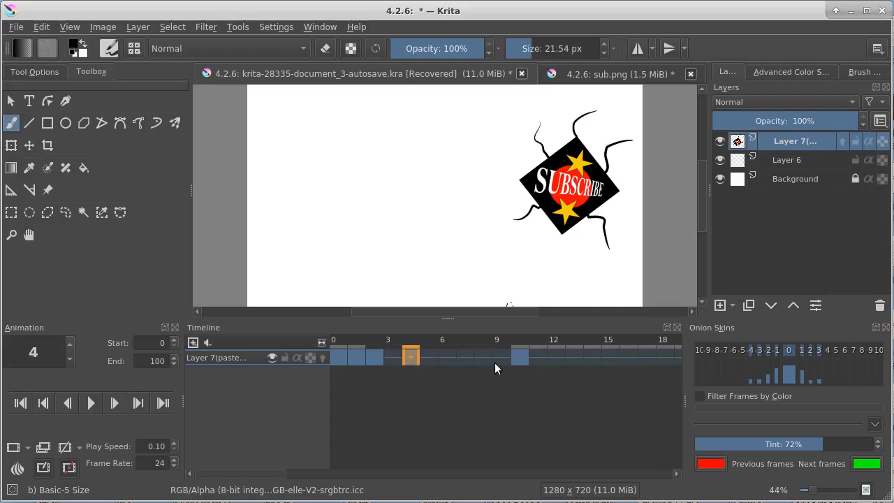
click(427, 356)
click(448, 356)
click(467, 360)
click(482, 358)
click(503, 358)
click(518, 359)
click(505, 358)
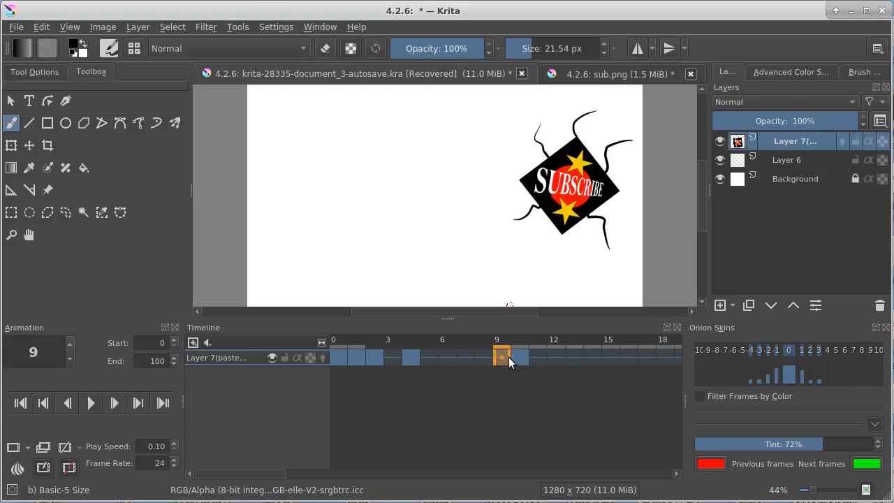
click(513, 357)
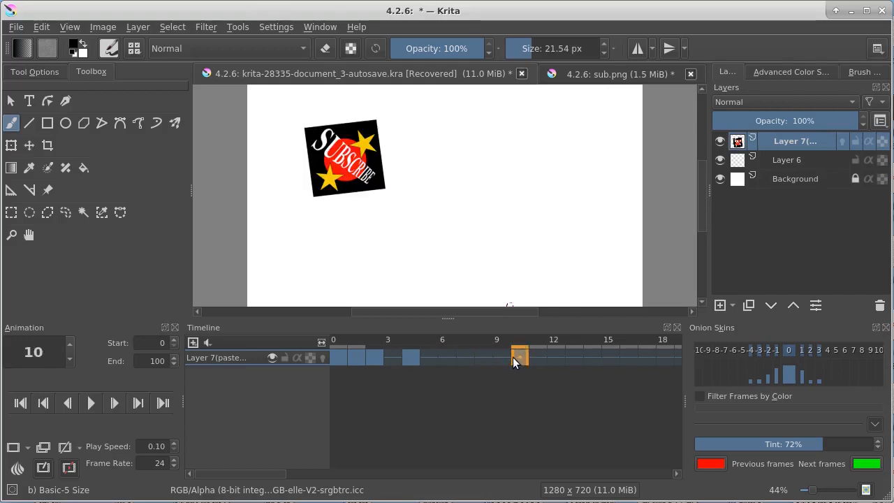
click(464, 357)
click(428, 357)
click(412, 359)
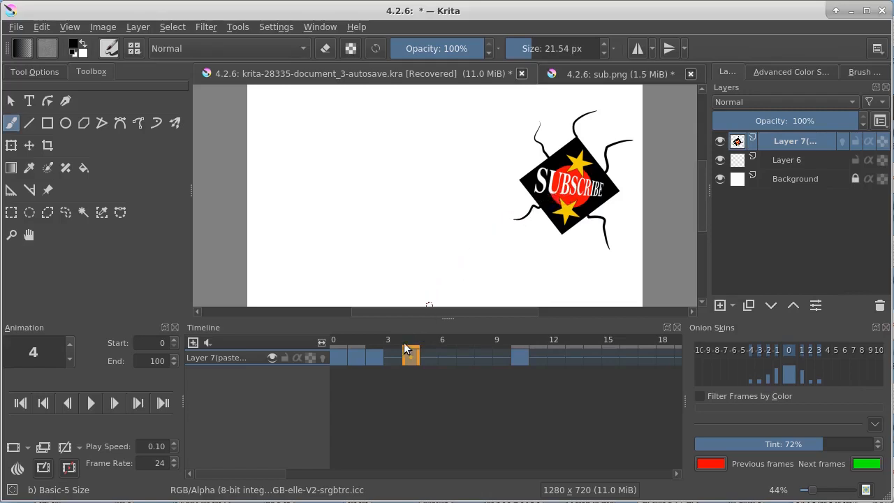
- On frame 0, draw a short wavy black stem rising from the canvas's bottom edge near the centre
click(352, 360)
click(343, 356)
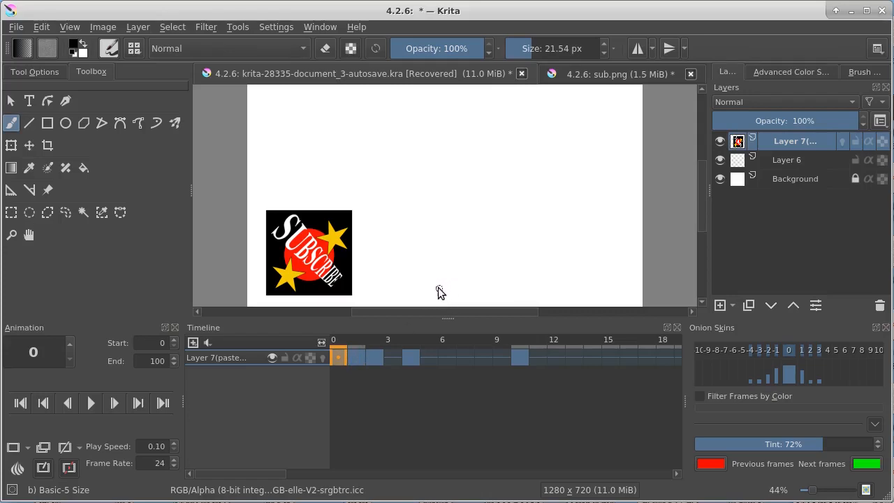
drag(444, 273, 442, 313)
- Turn on onion skins for the pasted layer on frame 1 and draw a branch curving down to the stem's base
click(357, 357)
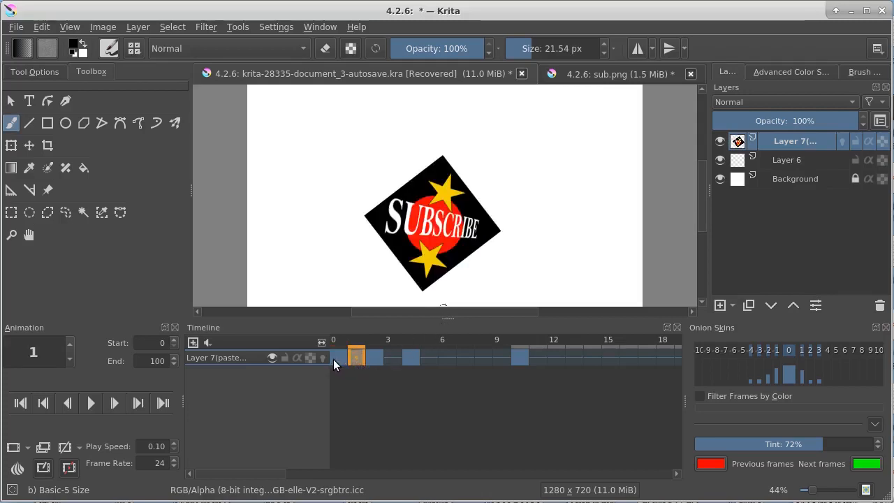
click(323, 358)
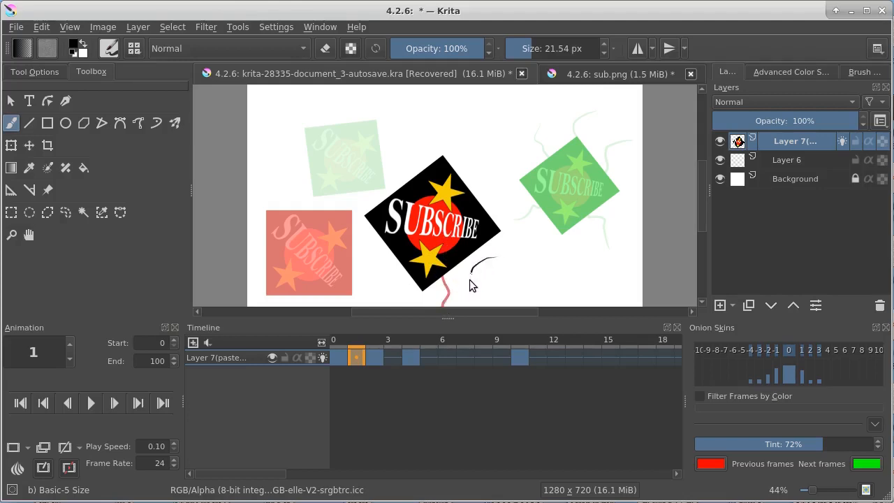
drag(470, 280, 433, 318)
- Draw a taller wavy stem on frame 2 and a branch curving down to the same base from the left on frame 4
click(376, 356)
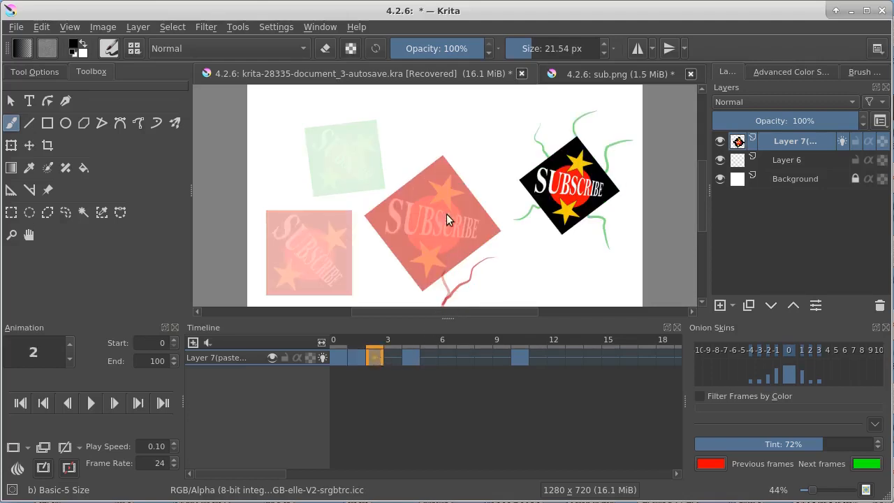
drag(451, 200, 442, 309)
click(410, 356)
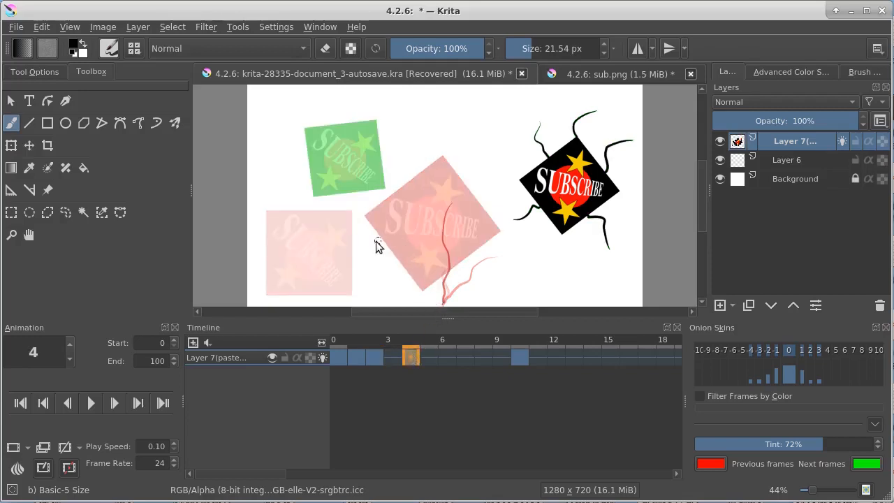
drag(376, 244, 407, 265)
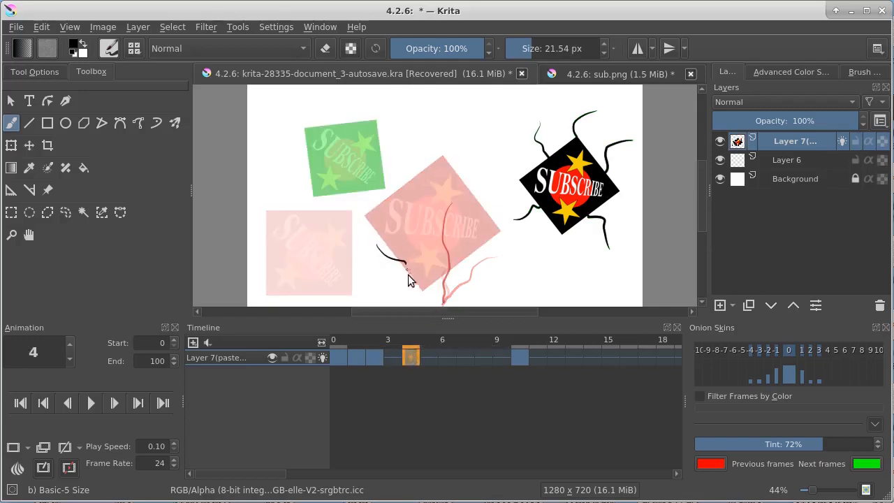
- On frame 10, draw four curved branches fanning out from the stem's base at the canvas's bottom edge
click(521, 356)
mouse_move(417, 219)
mouse_down()
mouse_move(433, 275)
mouse_move(455, 291)
mouse_move(477, 248)
mouse_up()
drag(501, 286, 441, 300)
drag(397, 271, 441, 304)
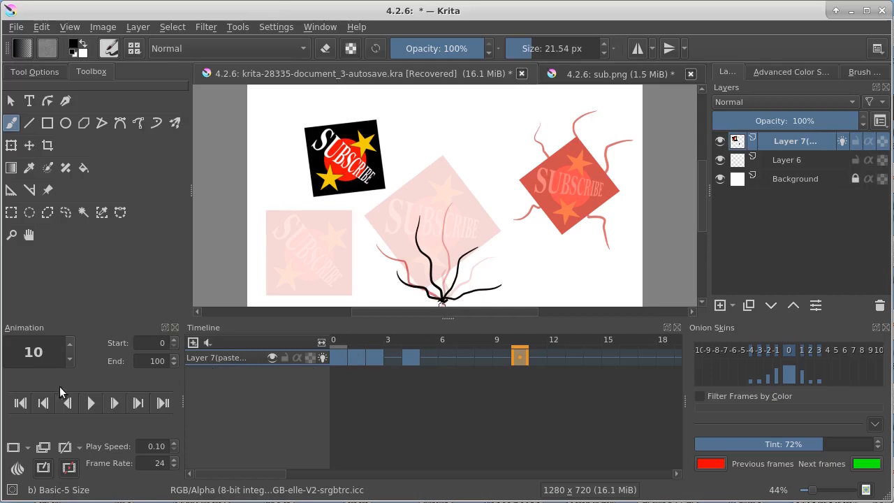
- Replay the animation from the first frame to review the added brush strokes
click(21, 403)
click(91, 403)
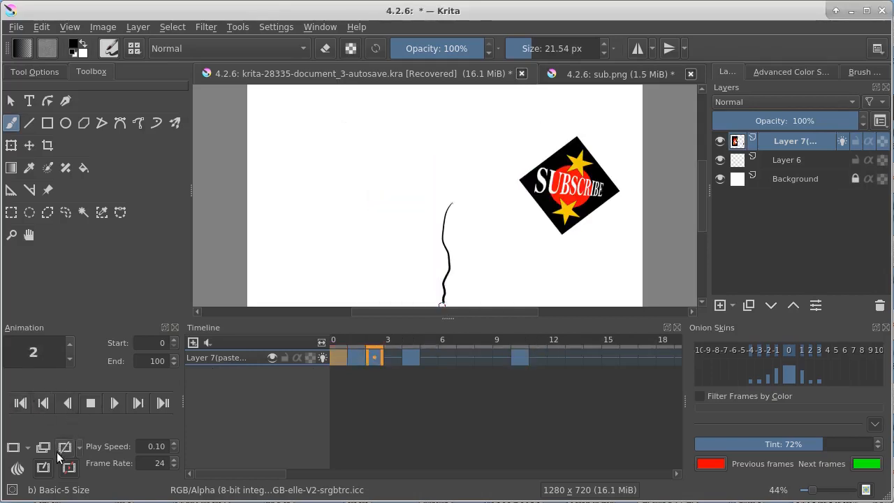